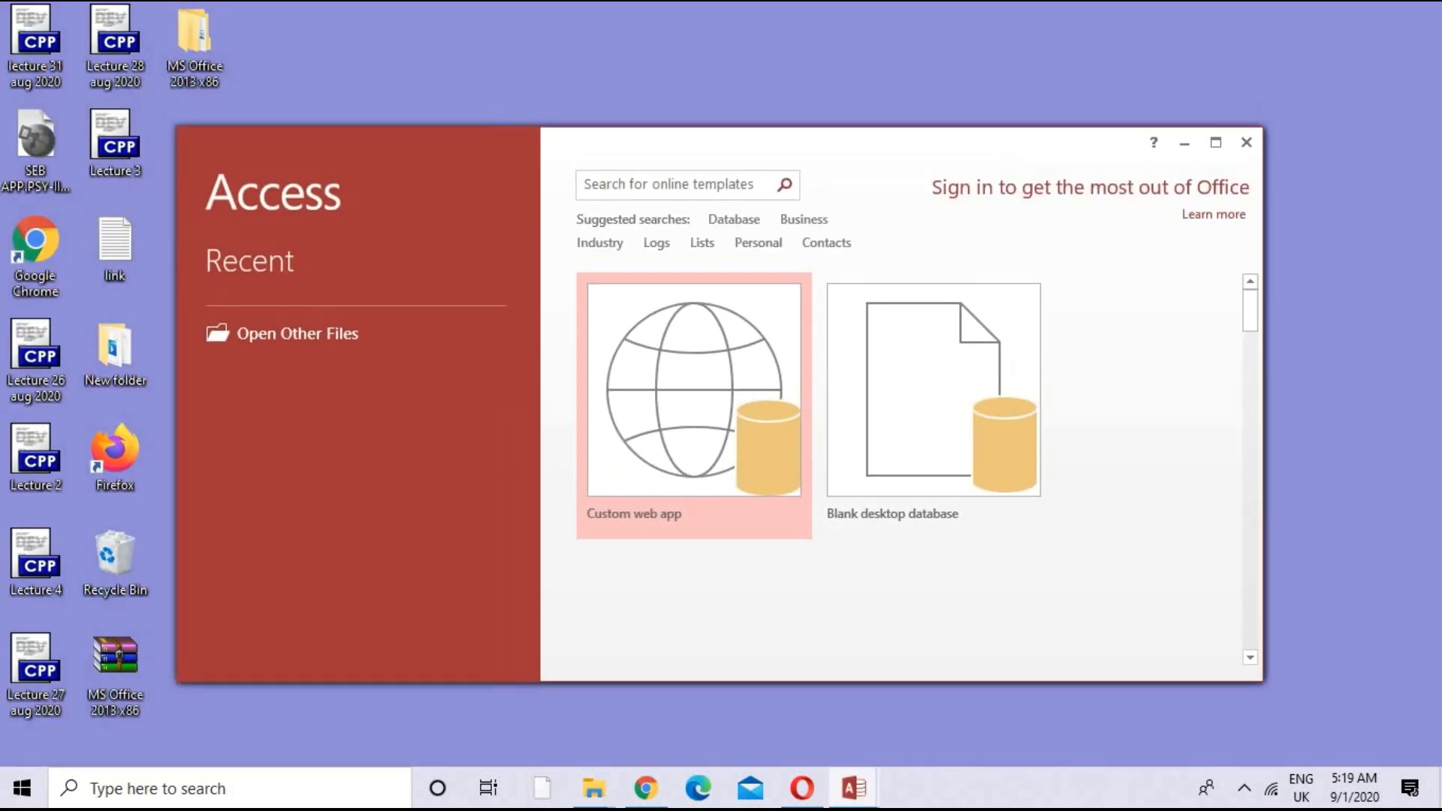
- Dismiss the Office activation notice and close the Access start window
click(930, 619)
click(1247, 143)
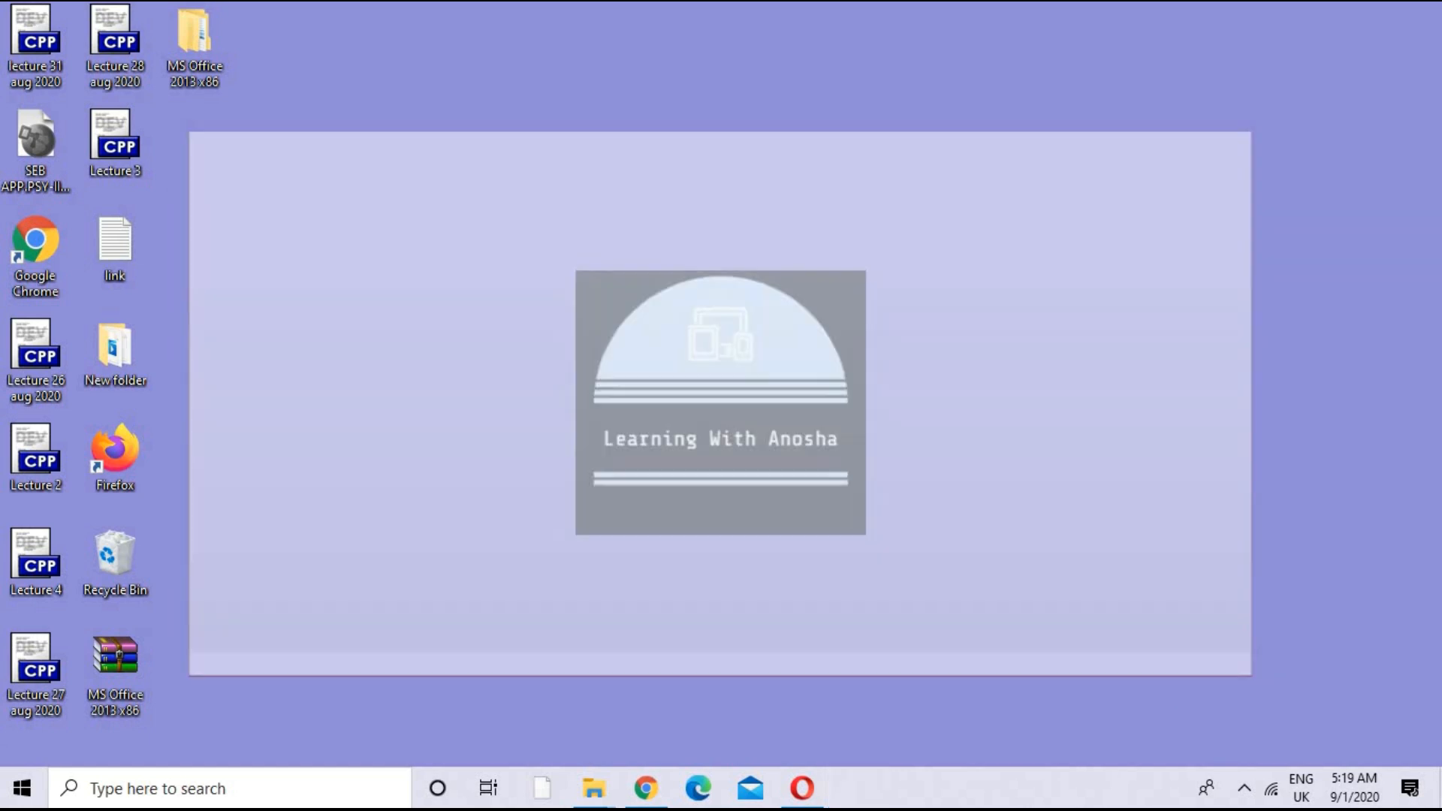
- Launch Access 2013 from the Microsoft Office 2013 program group, dismiss the activation notice and close it again
click(22, 787)
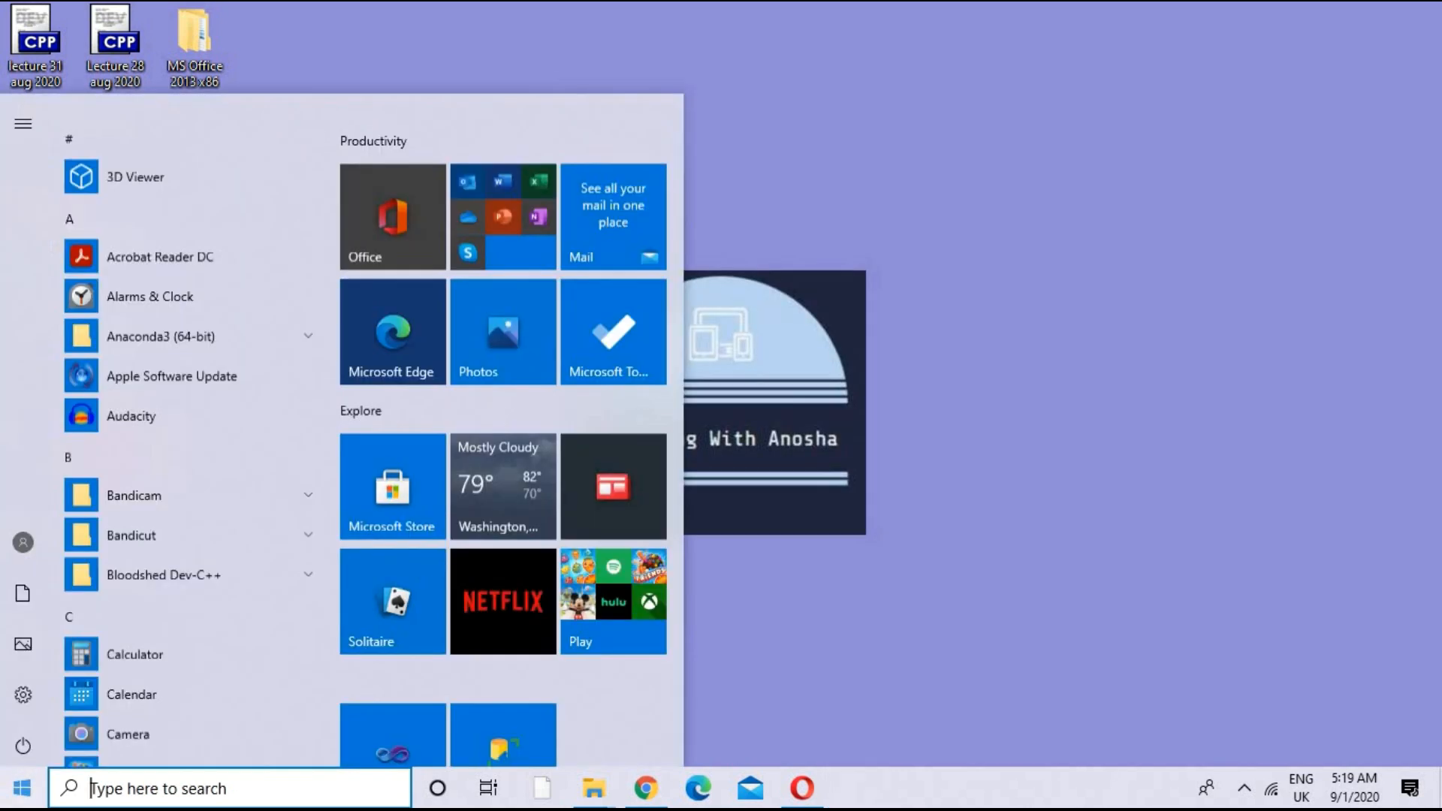
scroll(191, 429, down, 8)
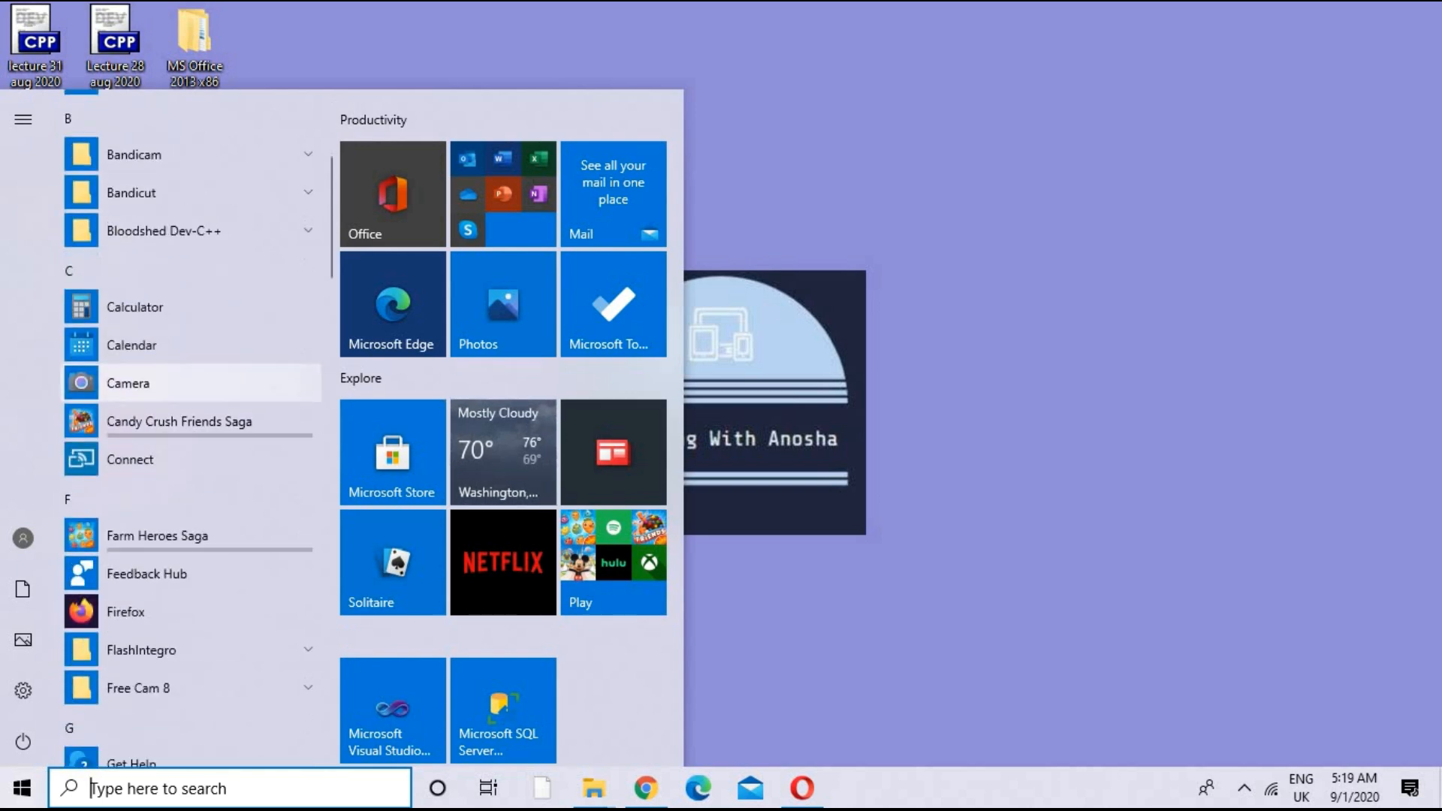
scroll(192, 450, down, 5)
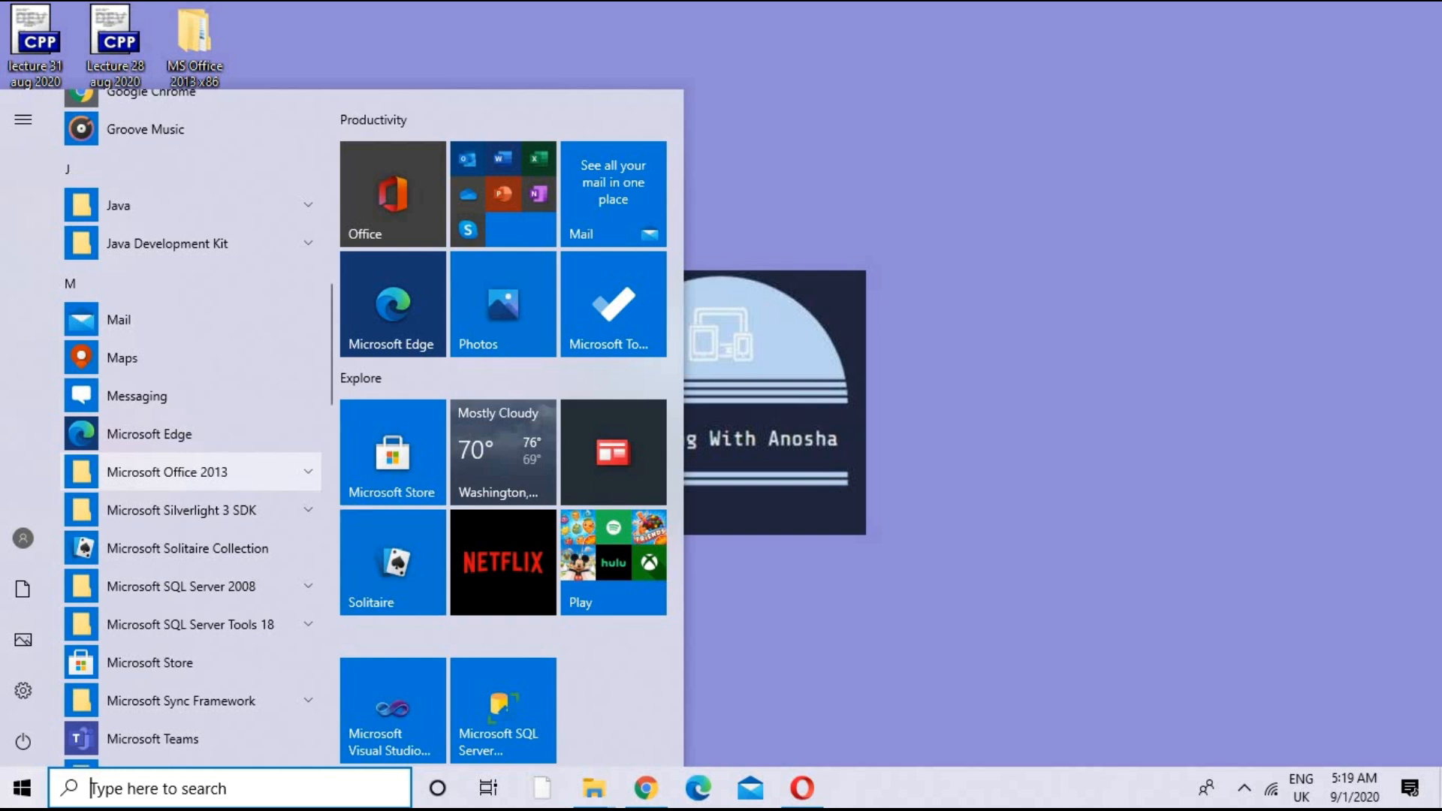
click(167, 471)
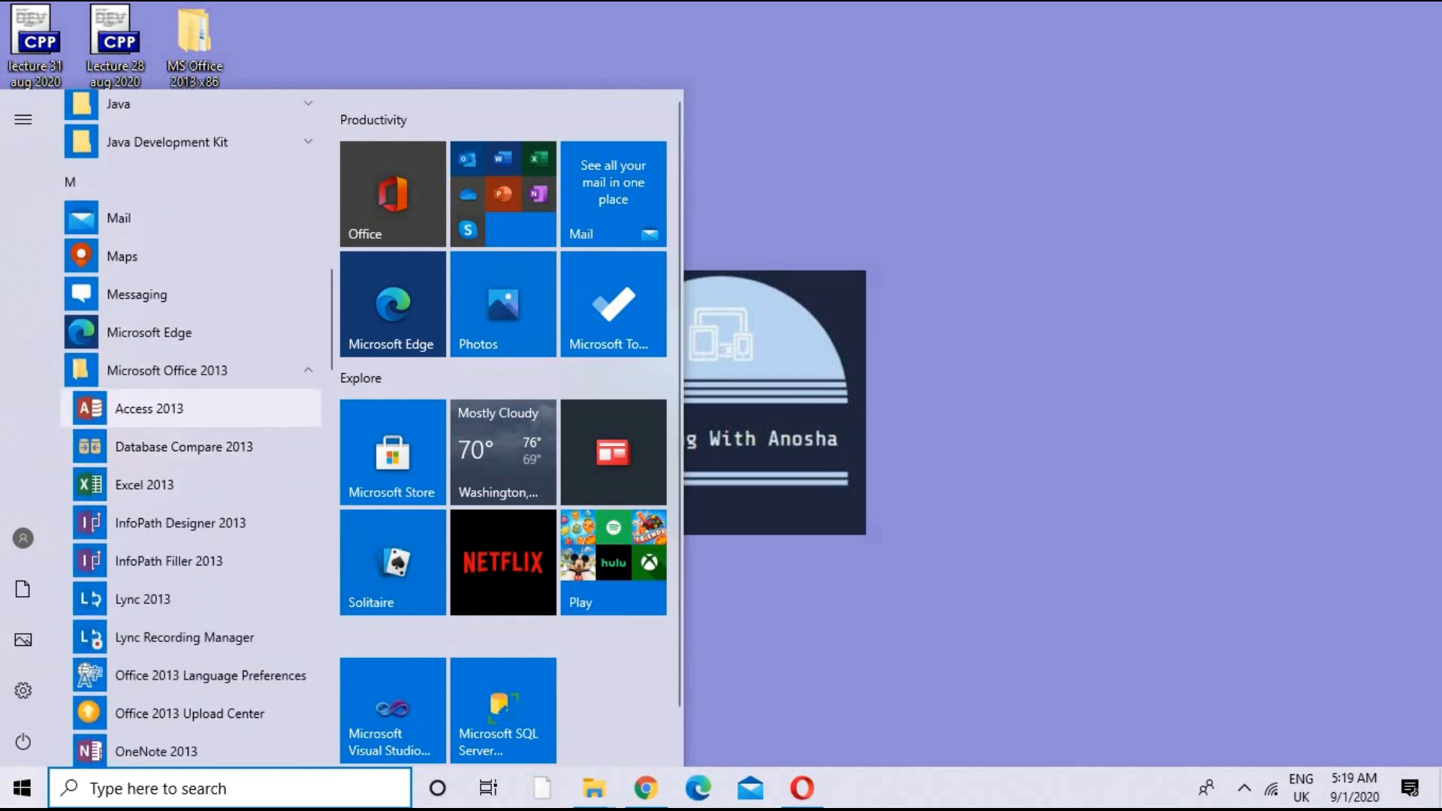
click(150, 408)
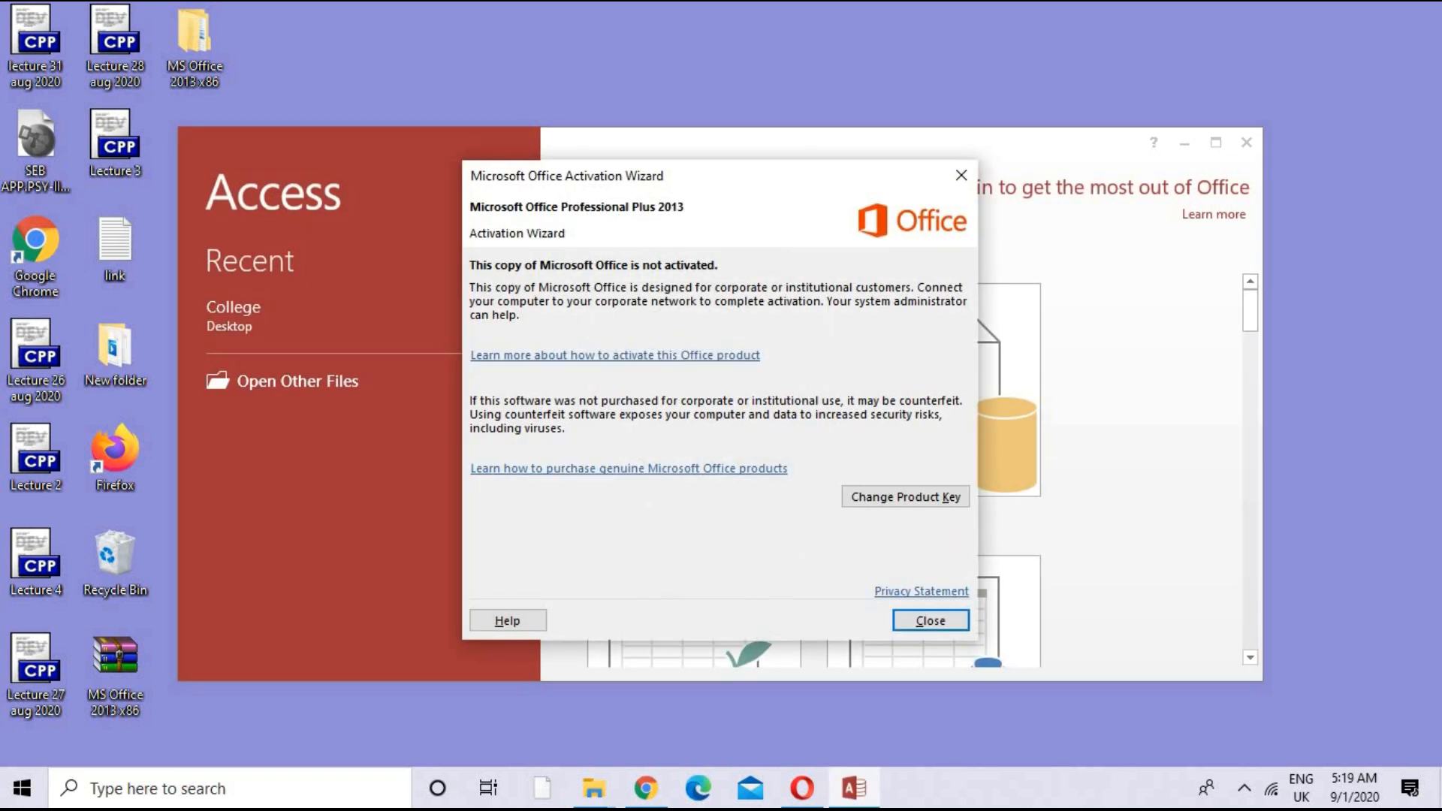
click(931, 621)
click(1246, 142)
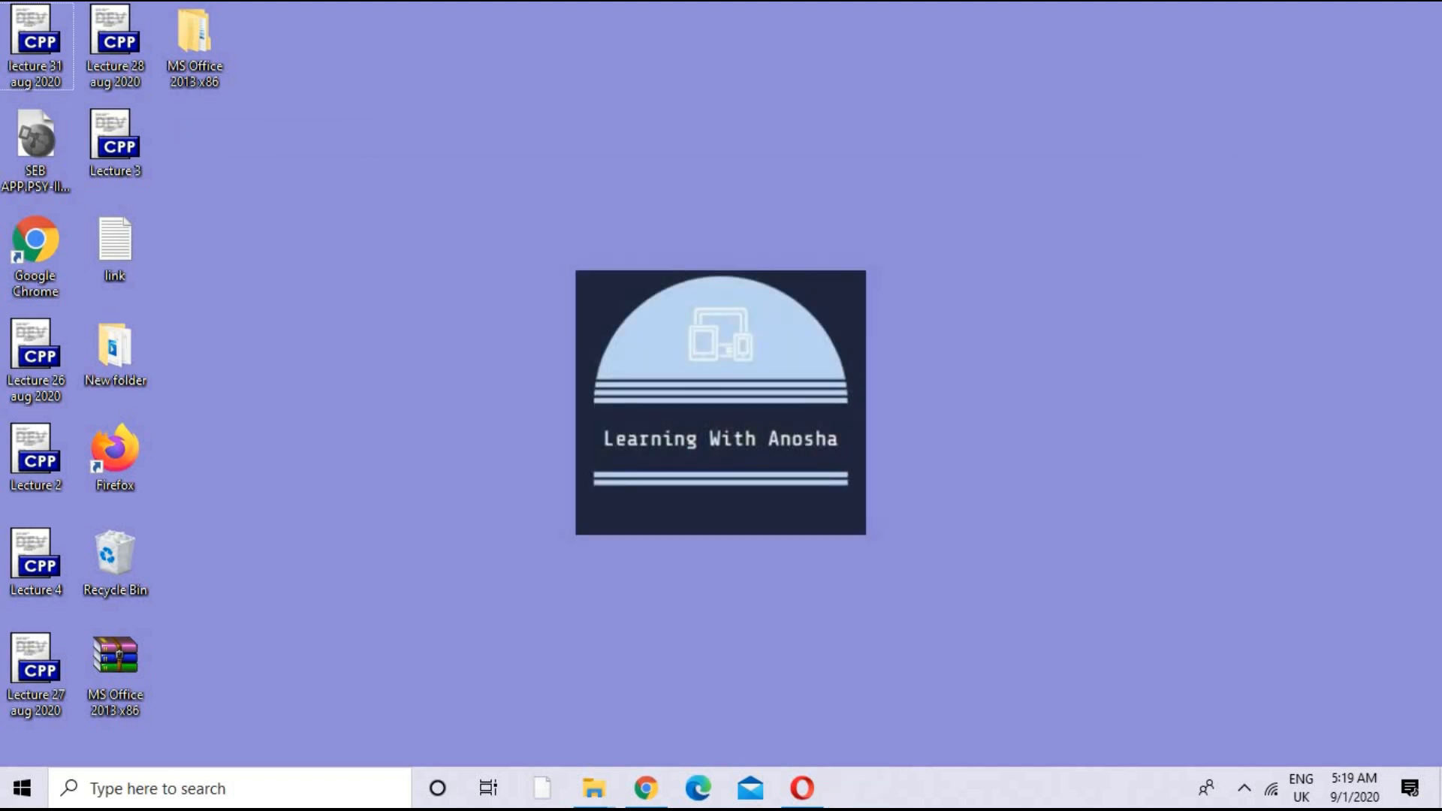
- Create a new Microsoft Access Database file on the desktop and name it CollegeDB
right_click(1232, 98)
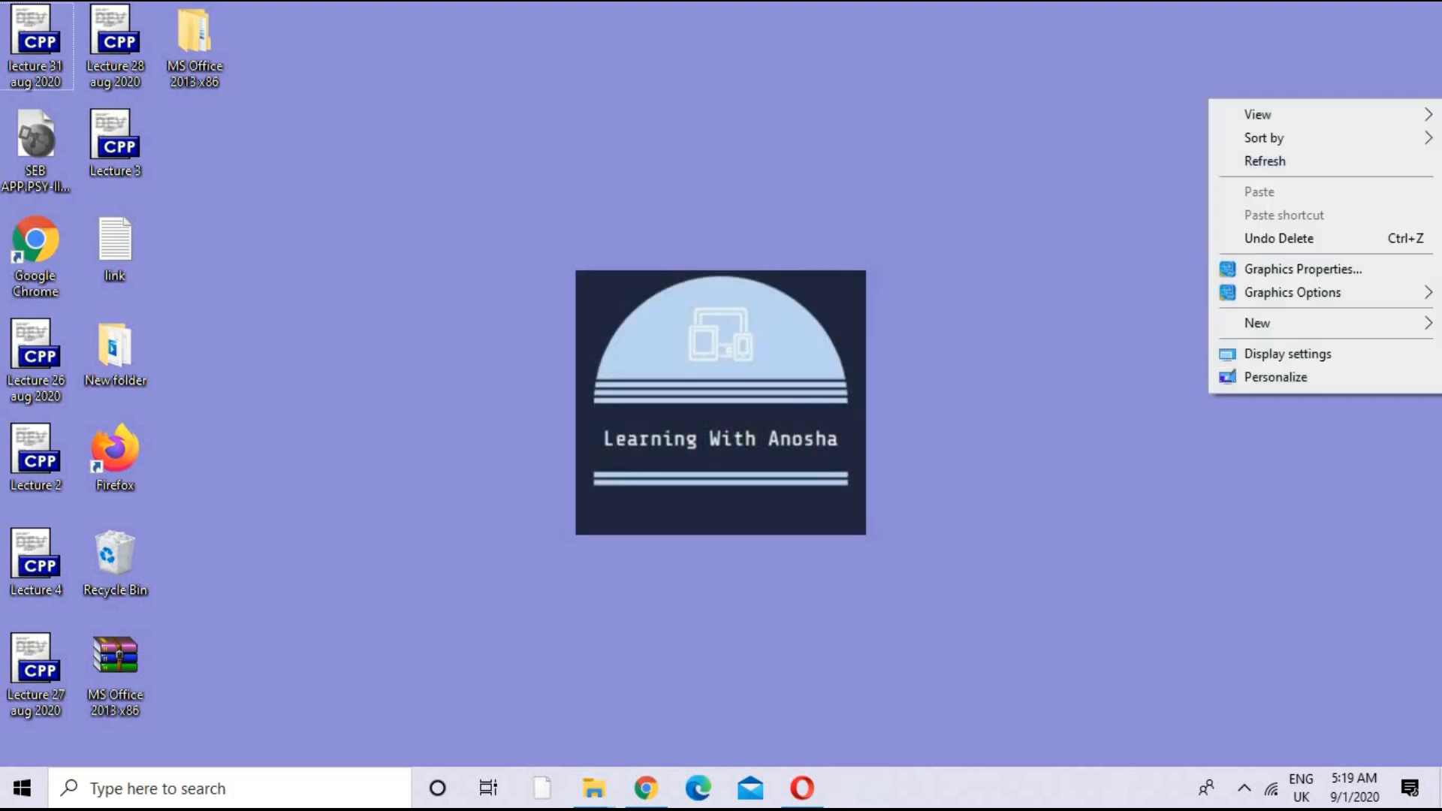
right_click(1016, 174)
mouse_move(1082, 397)
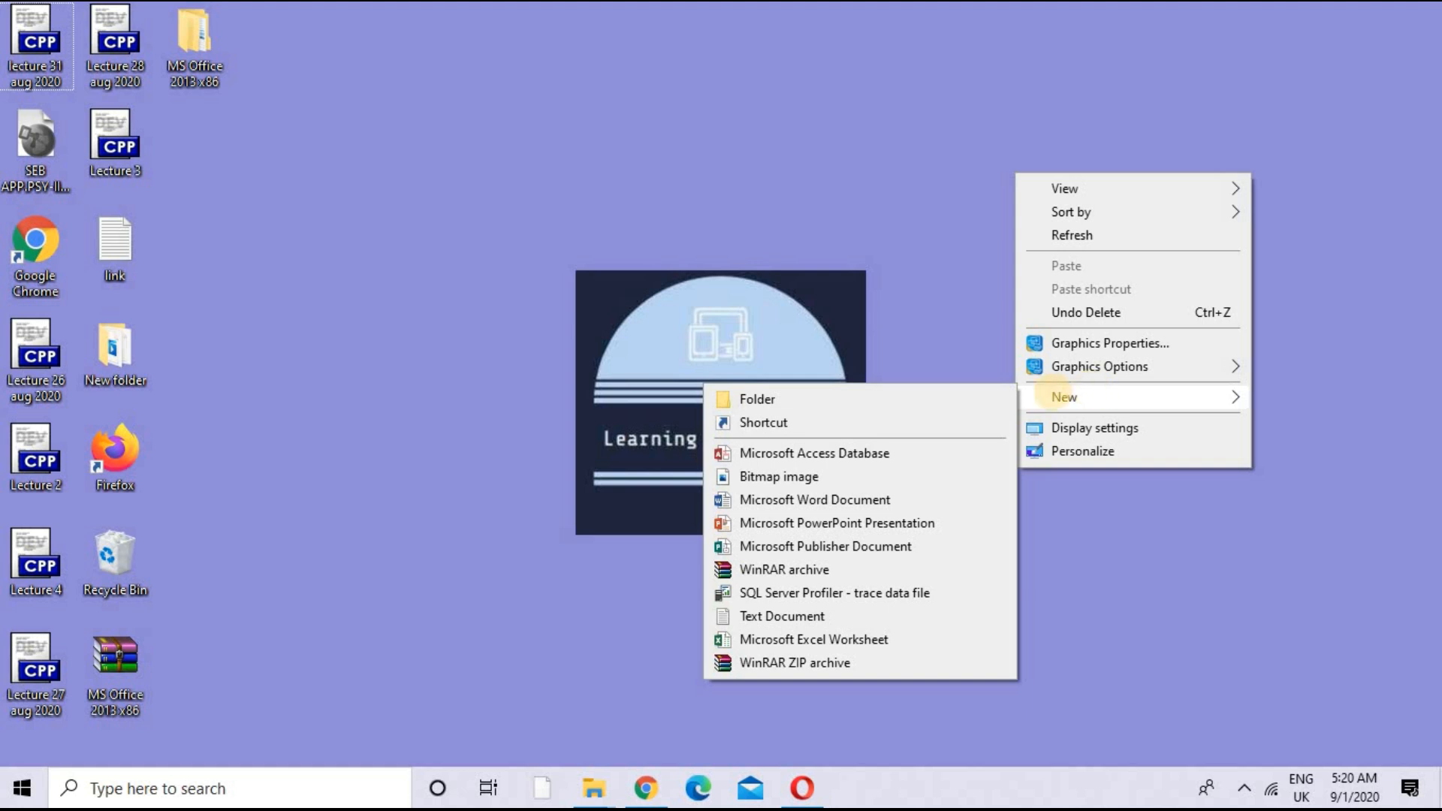
click(811, 454)
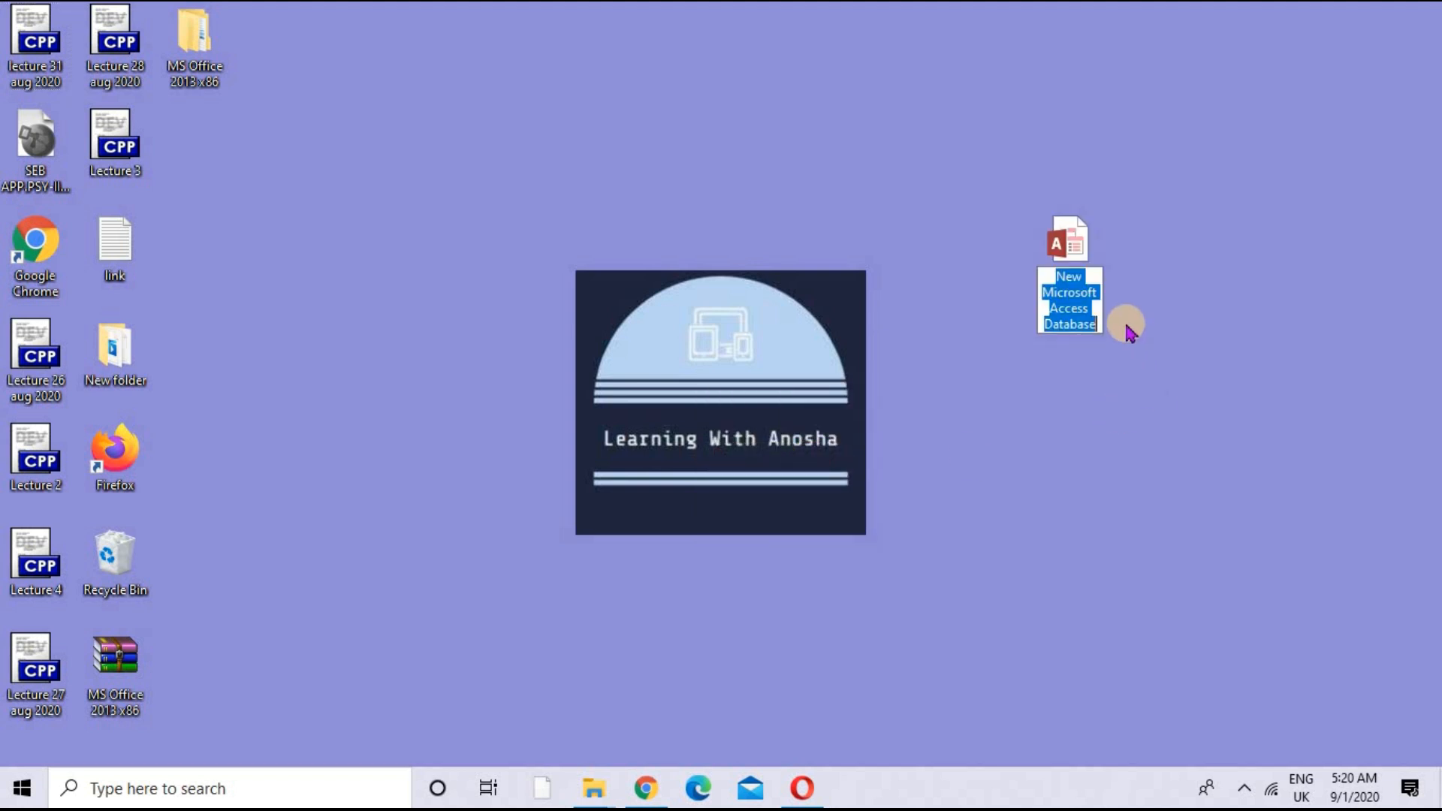
text(College)
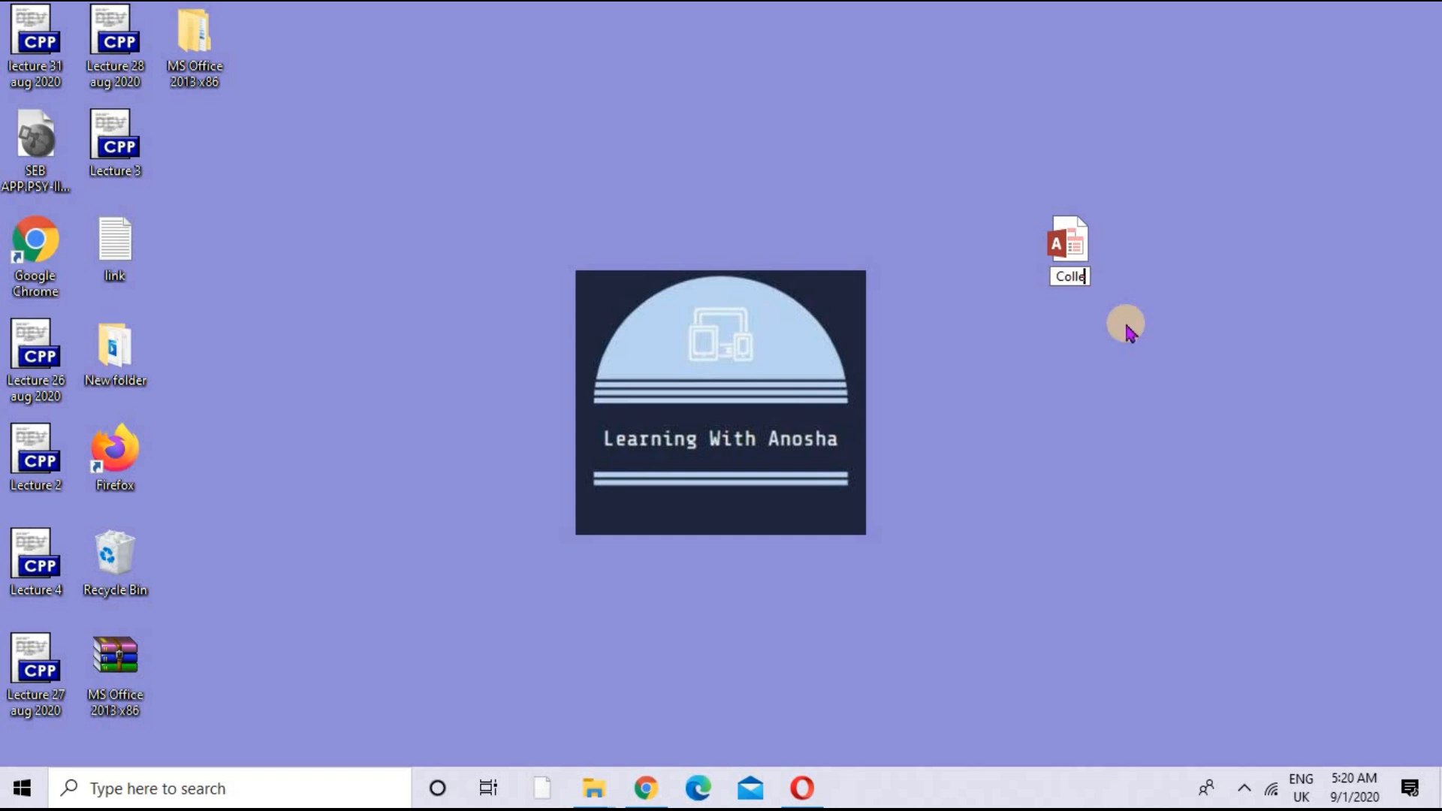
text(DB)
key(Return)
- Open the CollegeDB database from the desktop in a maximized window and enable its blocked content
double_click(1090, 269)
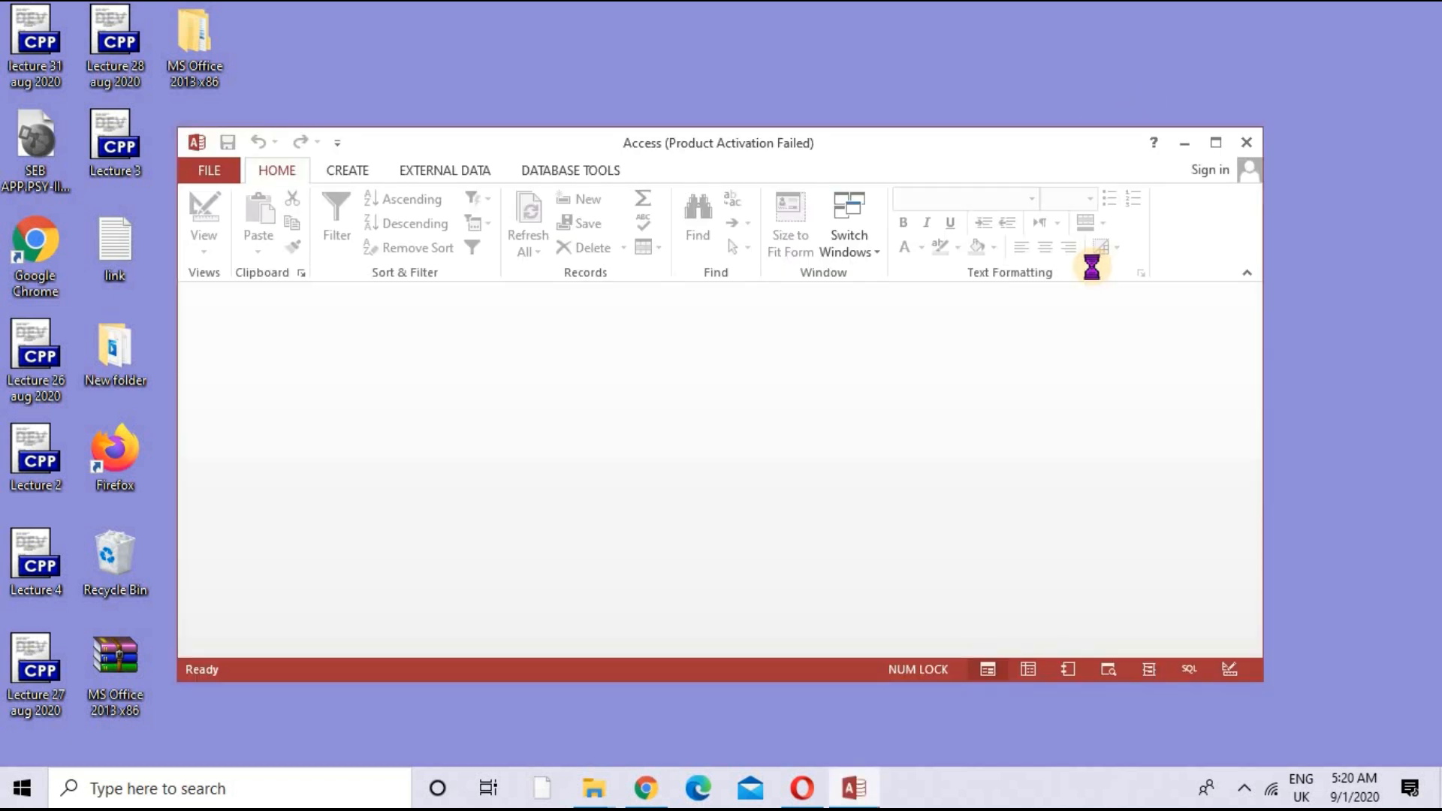
click(1216, 142)
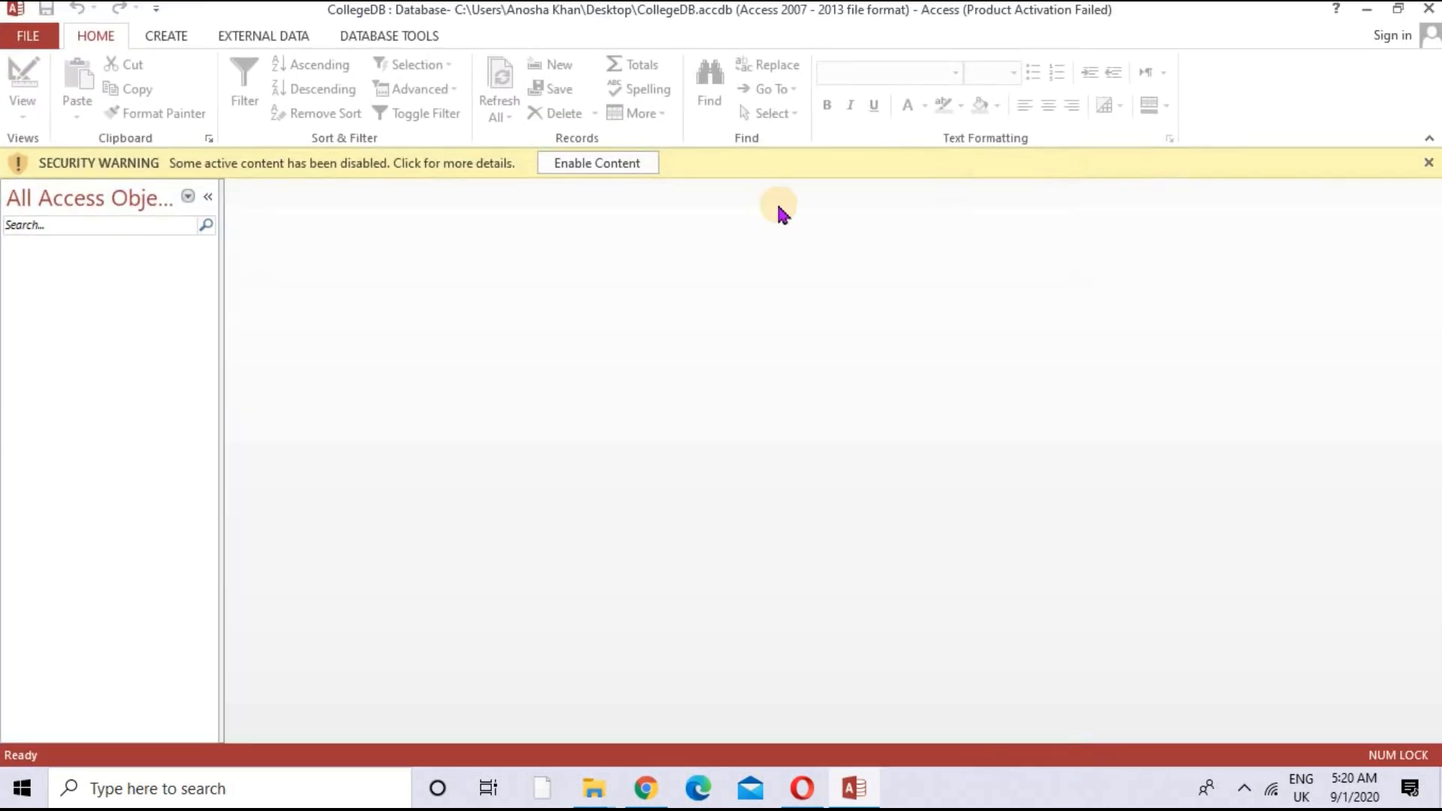
click(619, 166)
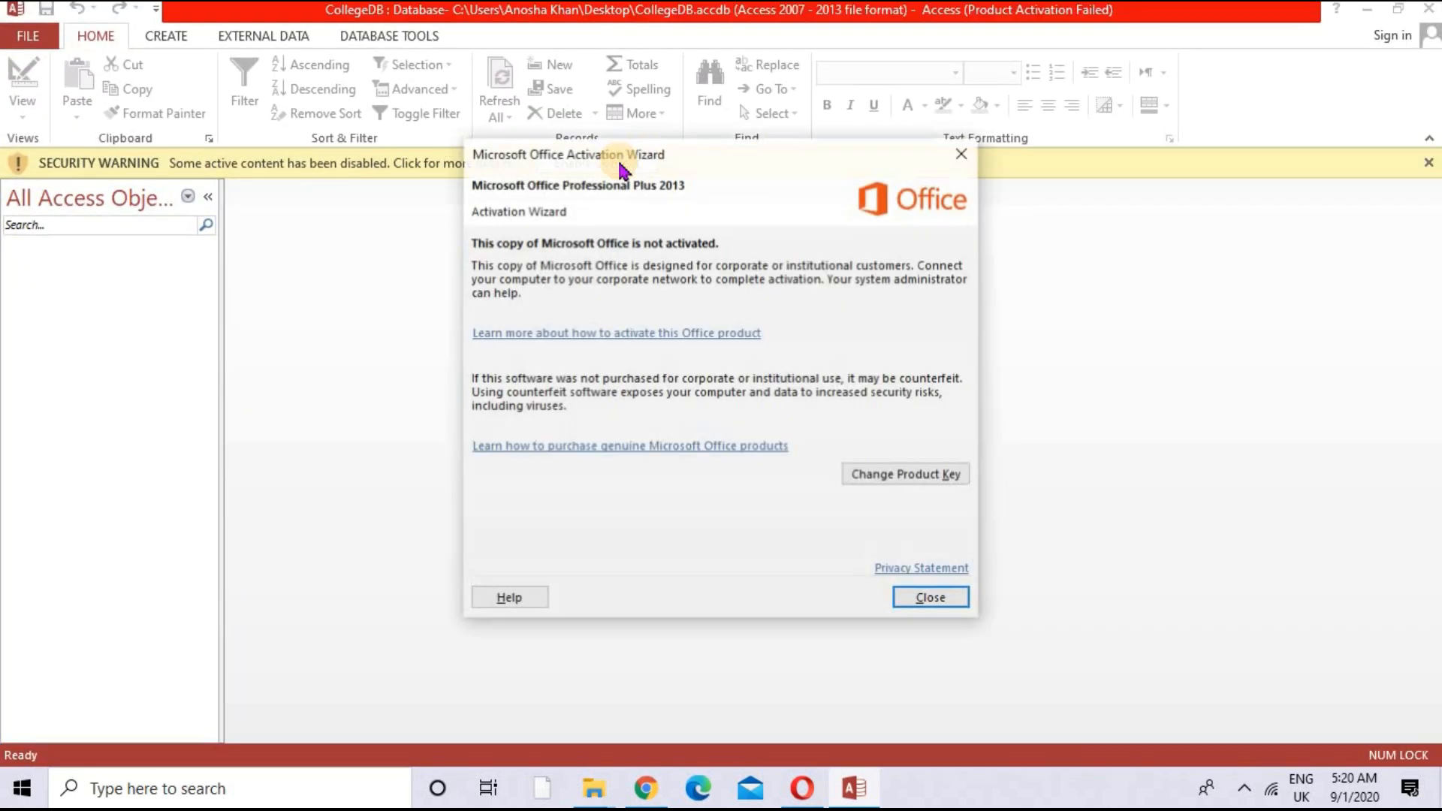
click(935, 599)
click(612, 167)
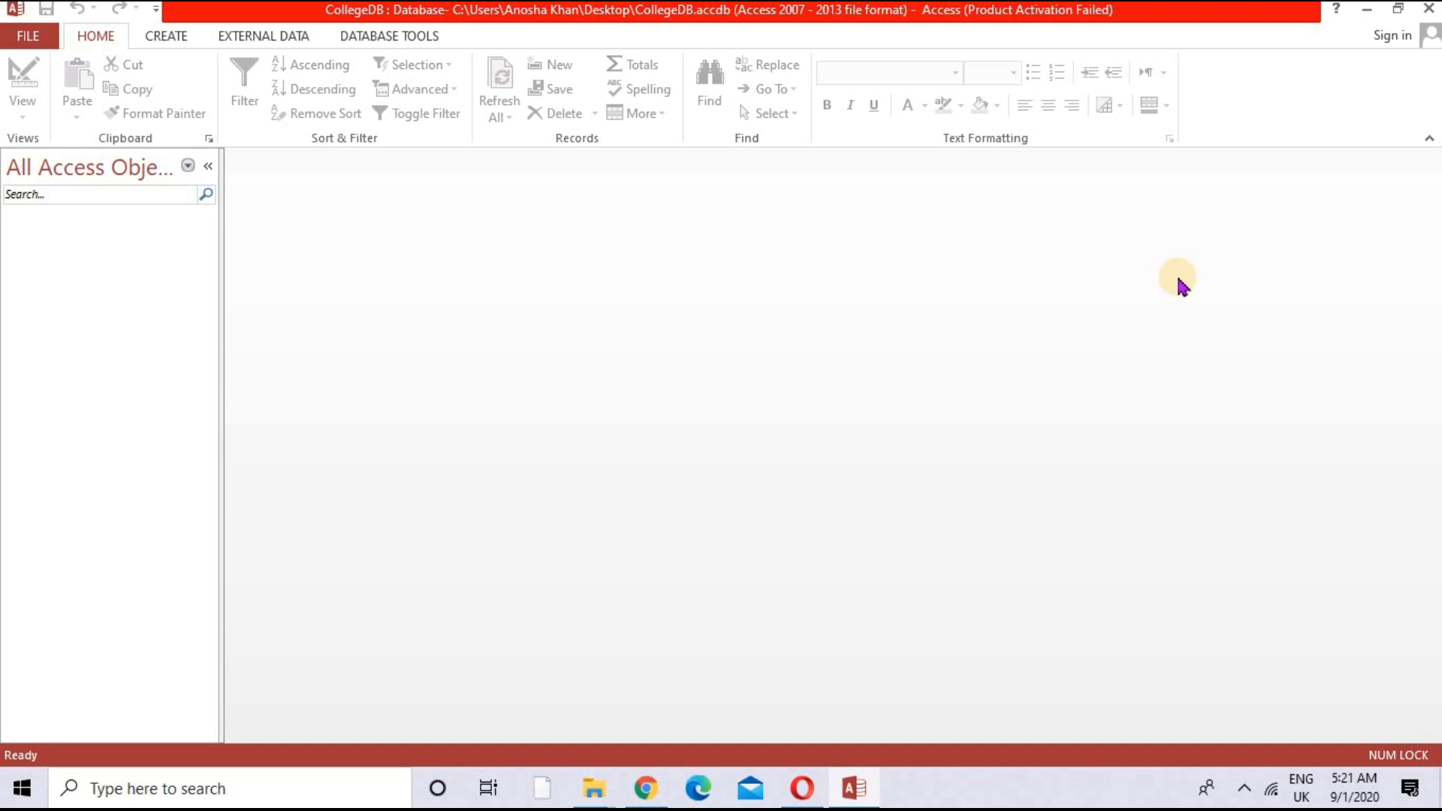
- Close the CollegeDB database and relaunch Access 2013 from the installed programs in a maximized window
click(1429, 9)
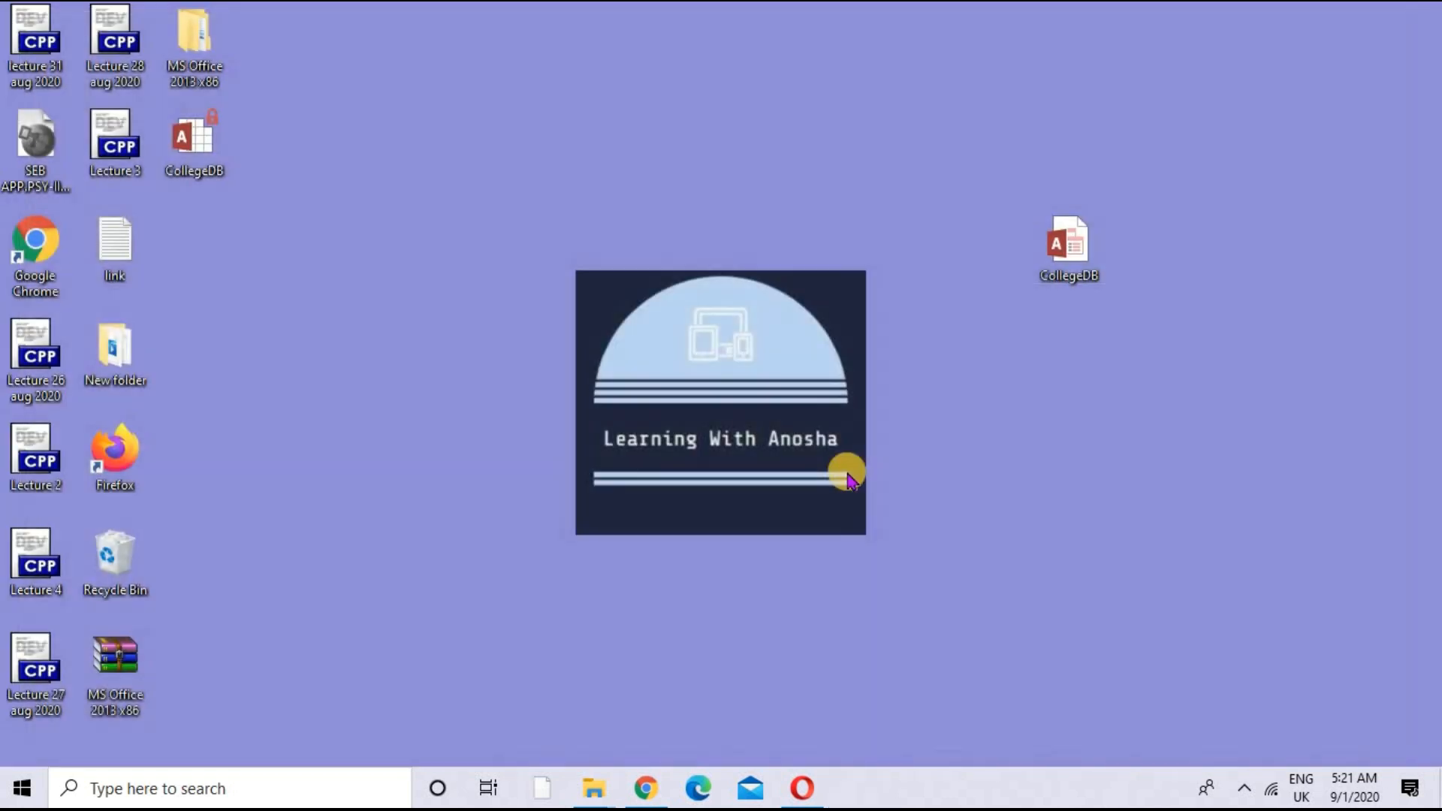
click(19, 786)
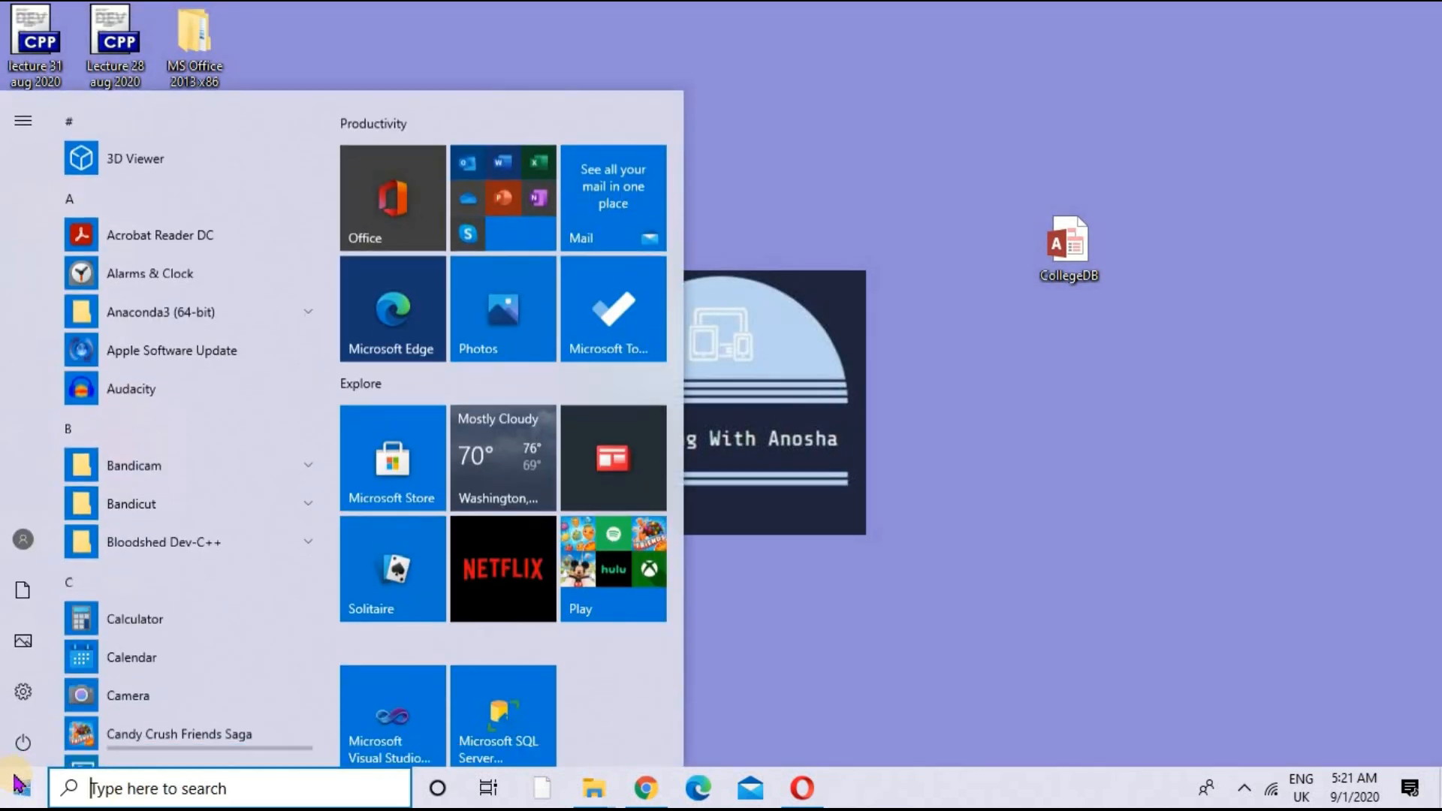
scroll(188, 492, down, 10)
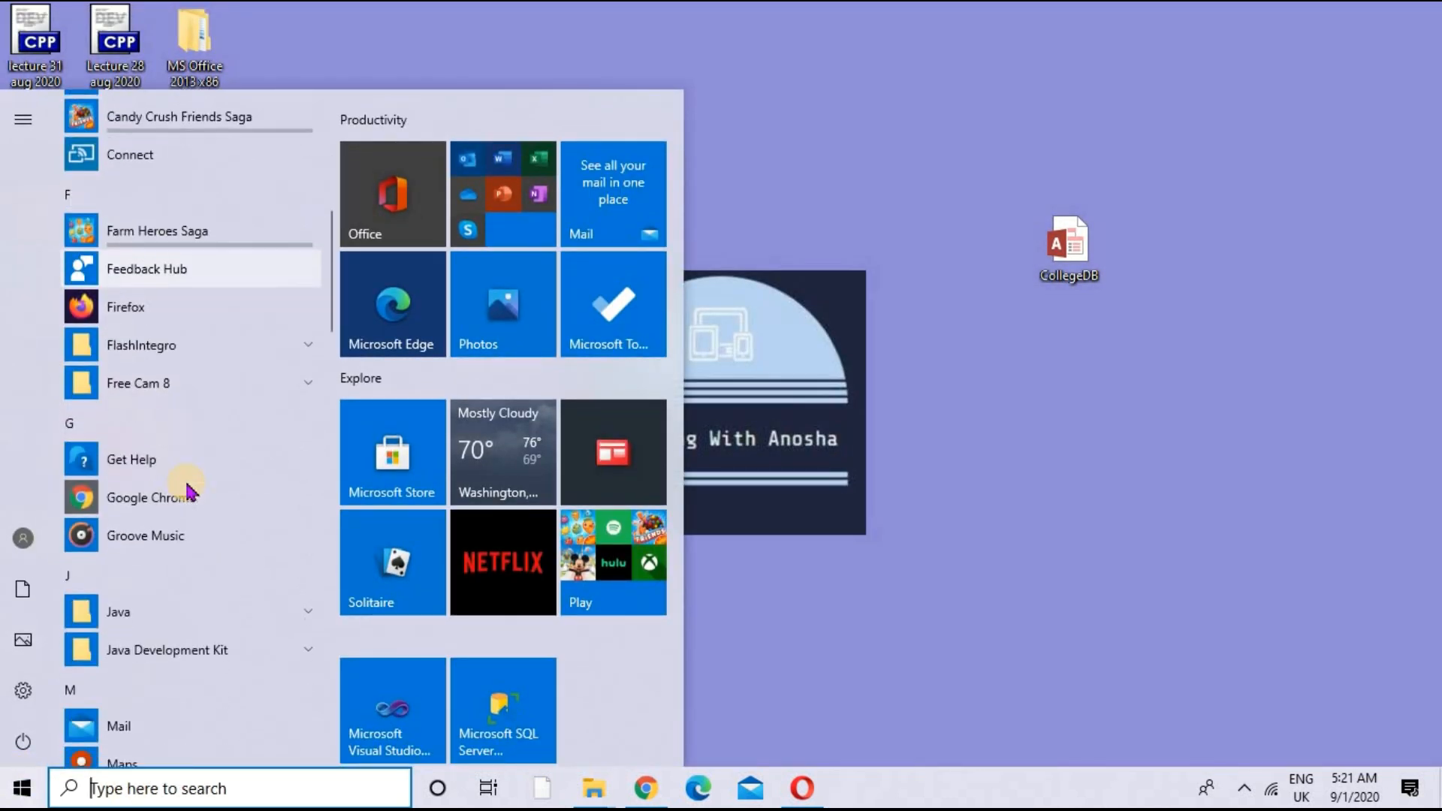
scroll(189, 492, down, 3)
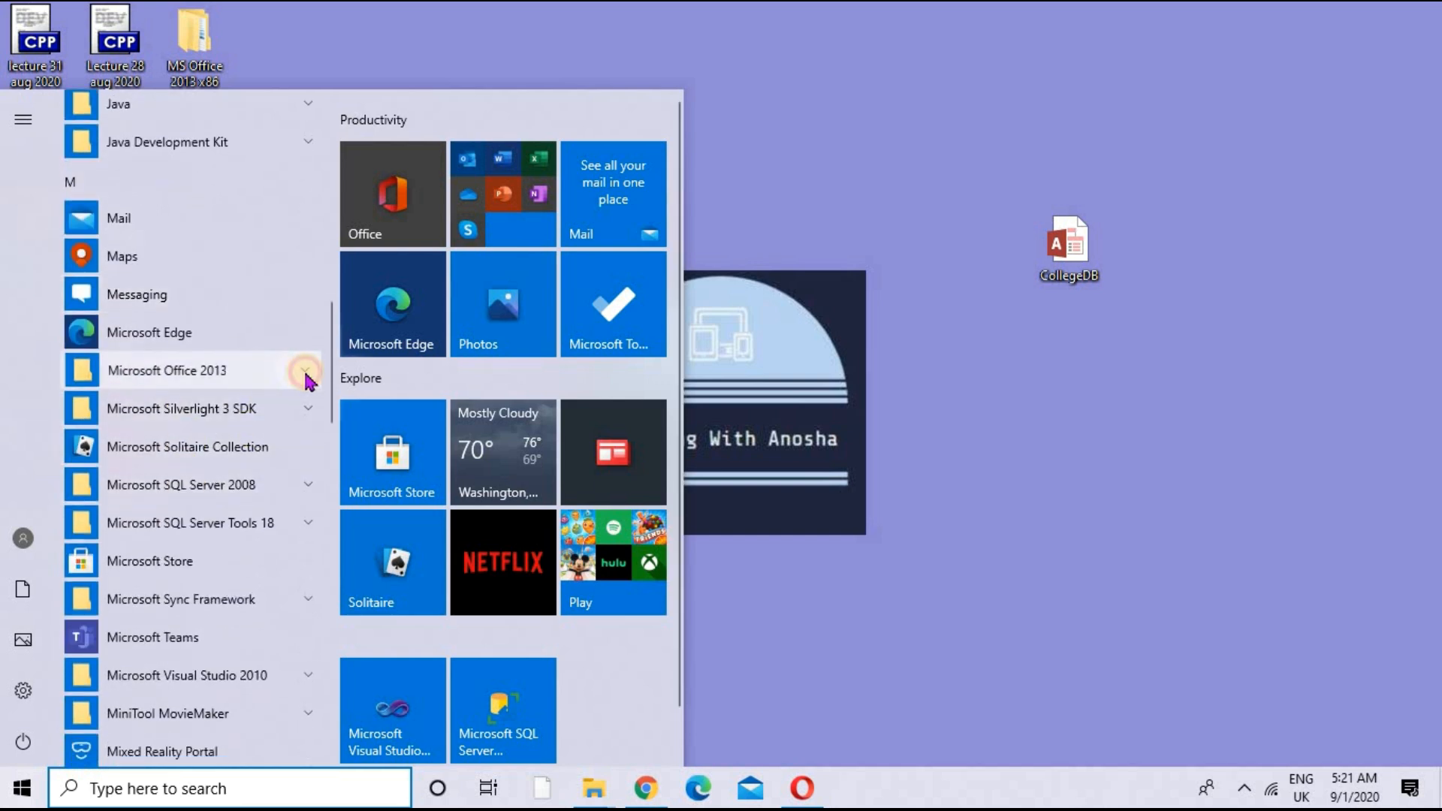
click(302, 373)
click(281, 415)
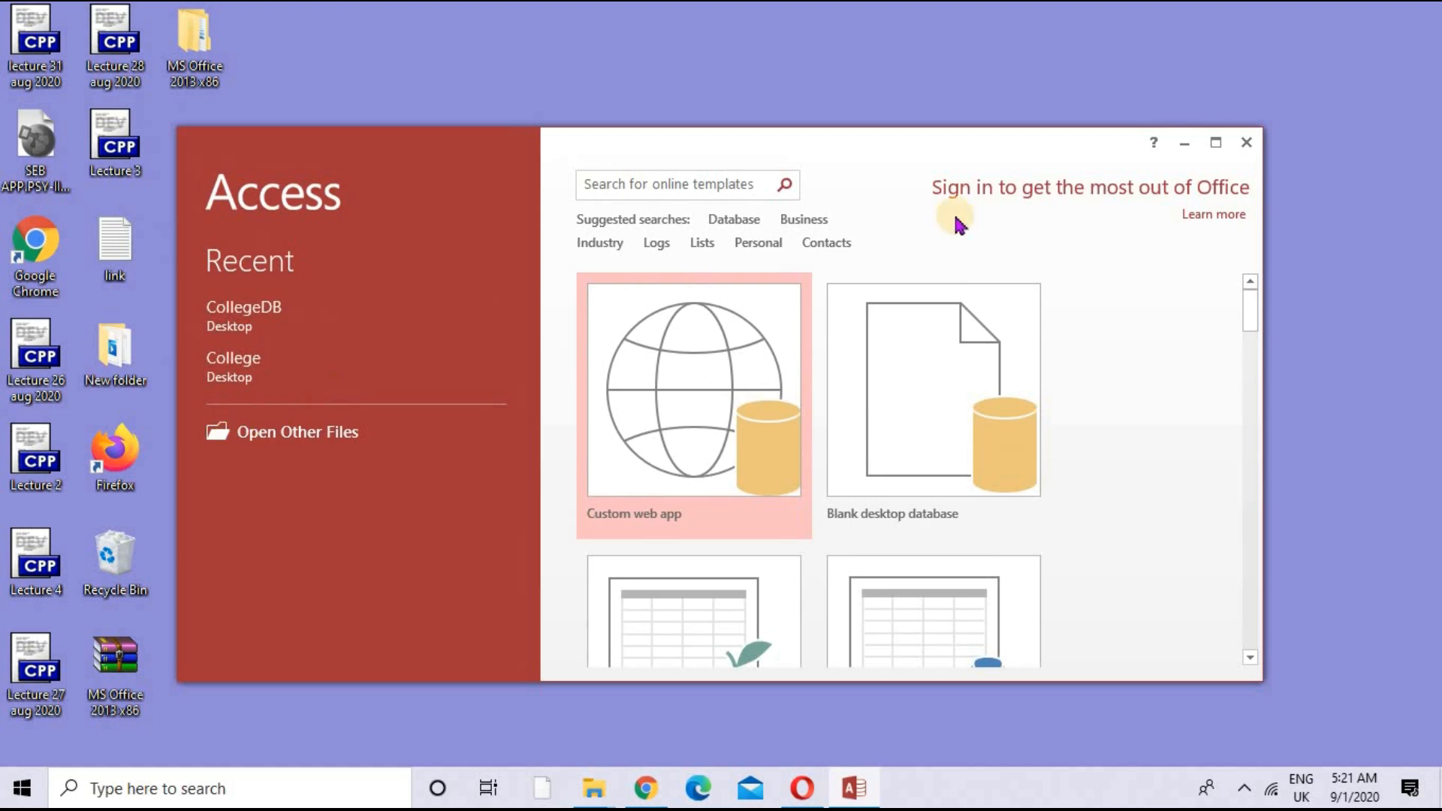
click(929, 621)
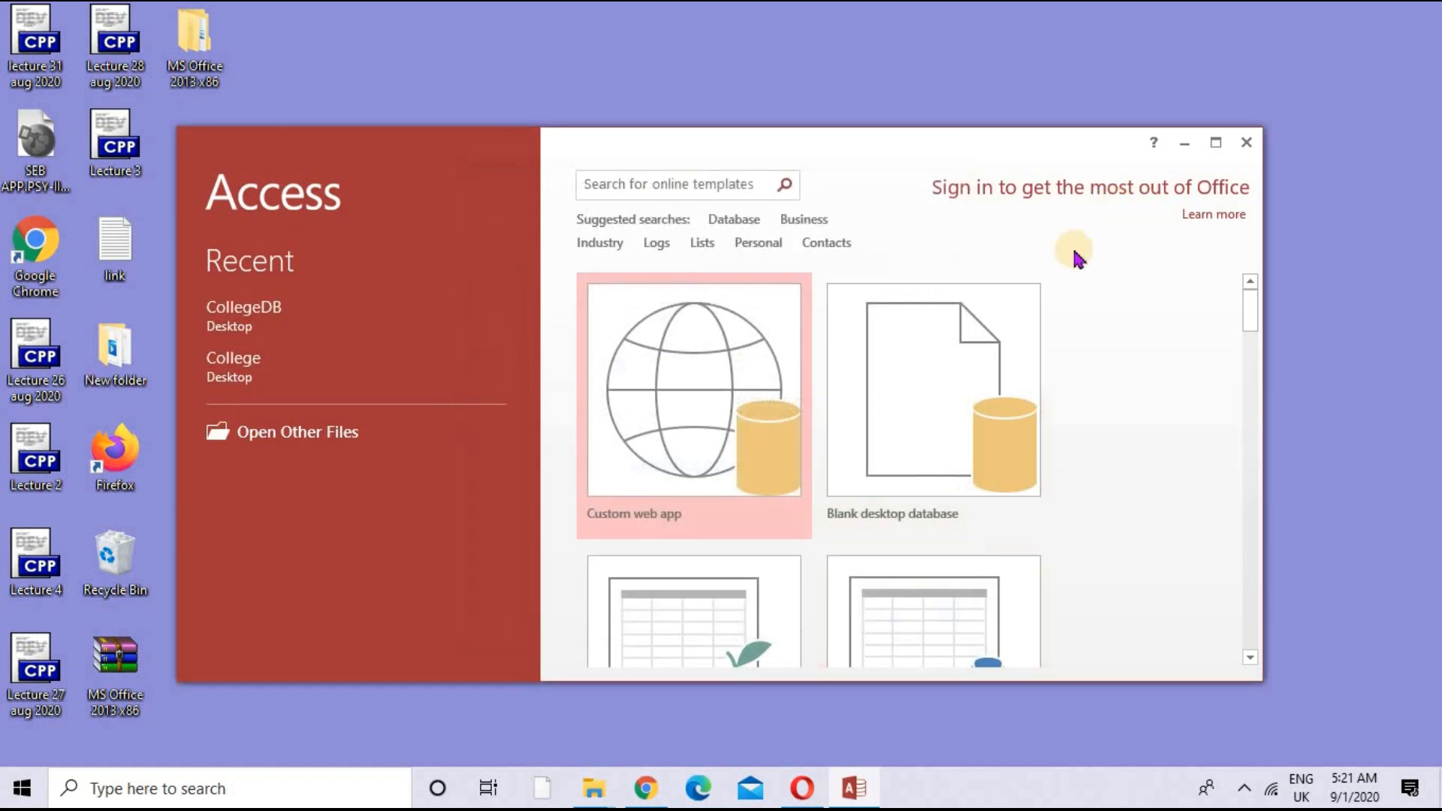
click(1216, 144)
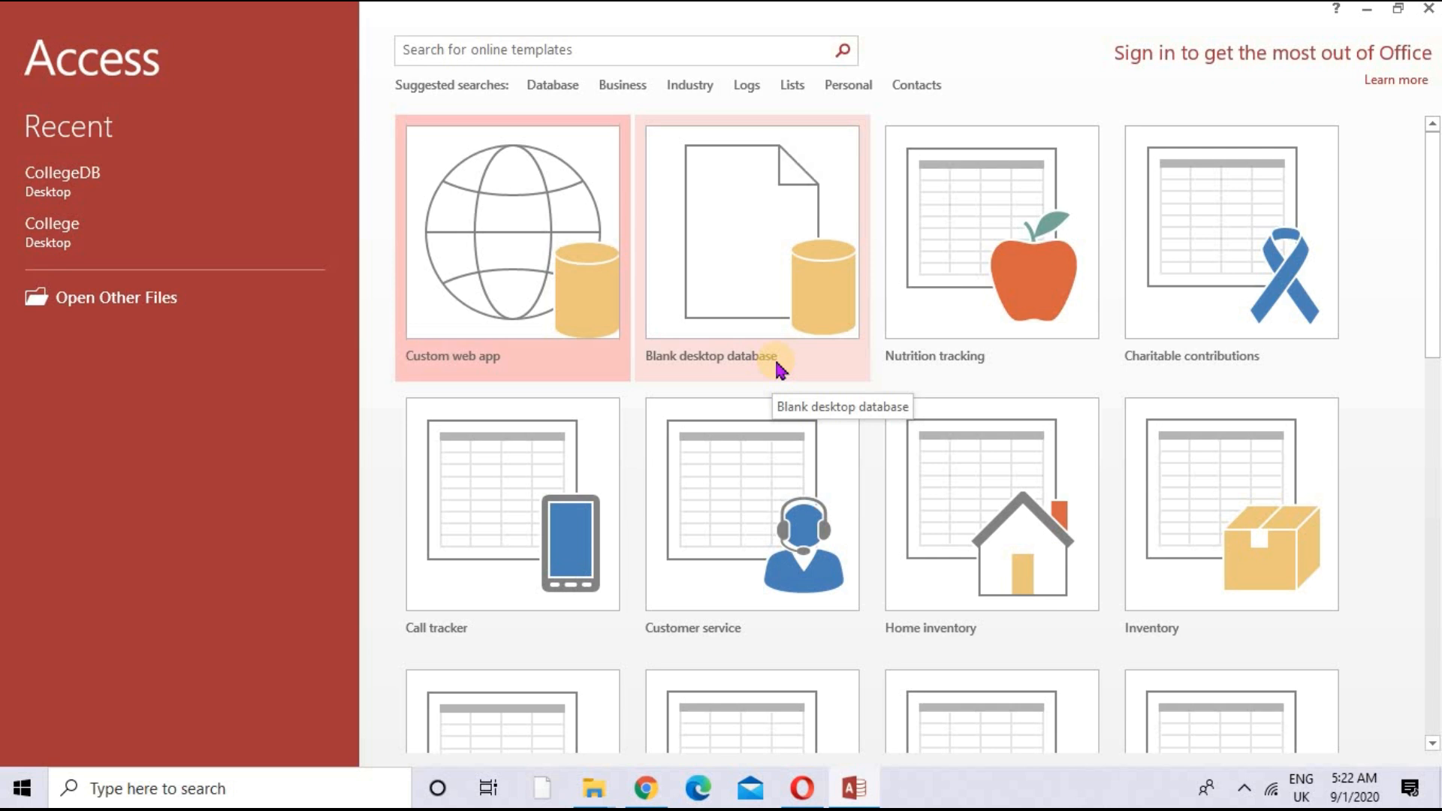
- Create a blank desktop database named CollegeDB1, stored in the Desktop folder
click(716, 275)
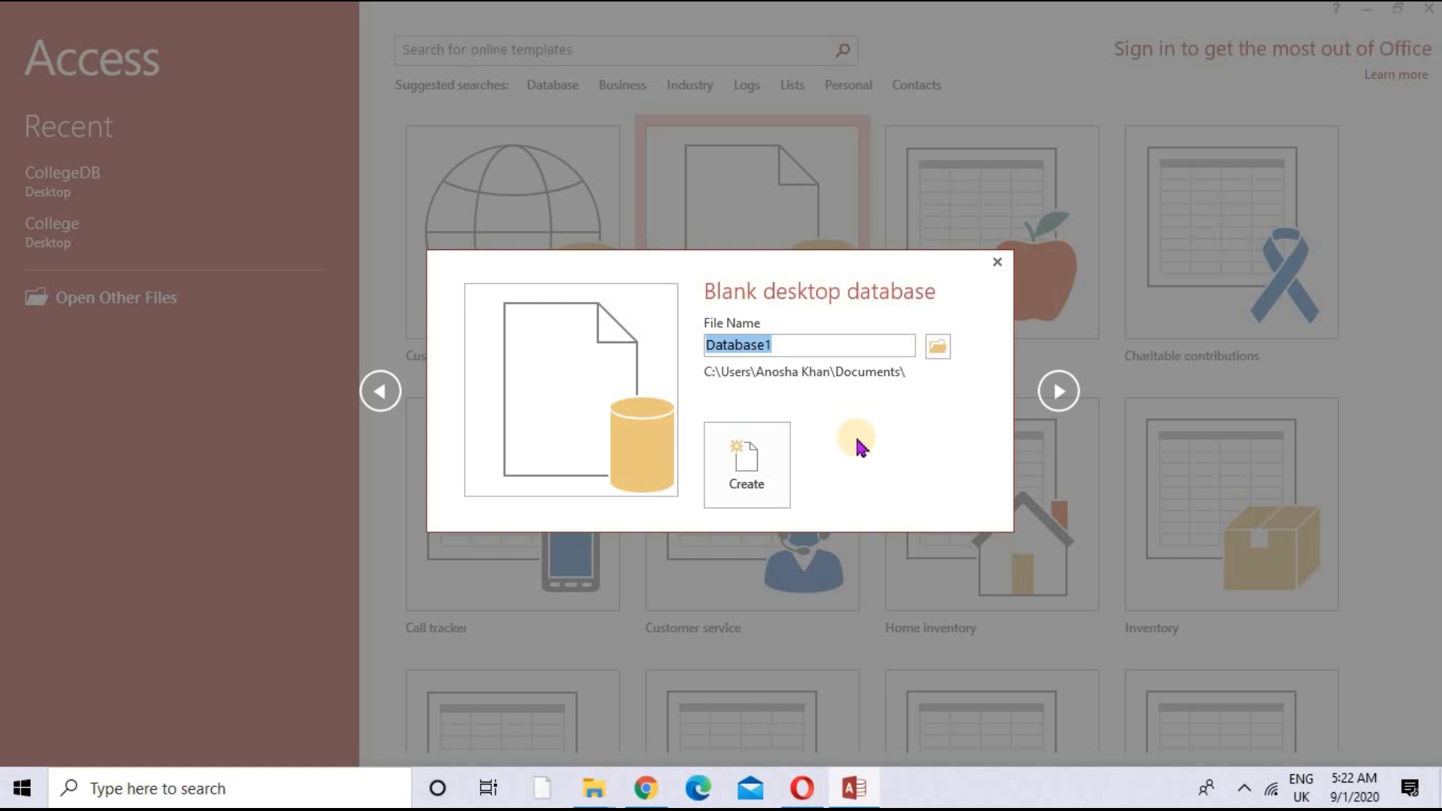
text(College)
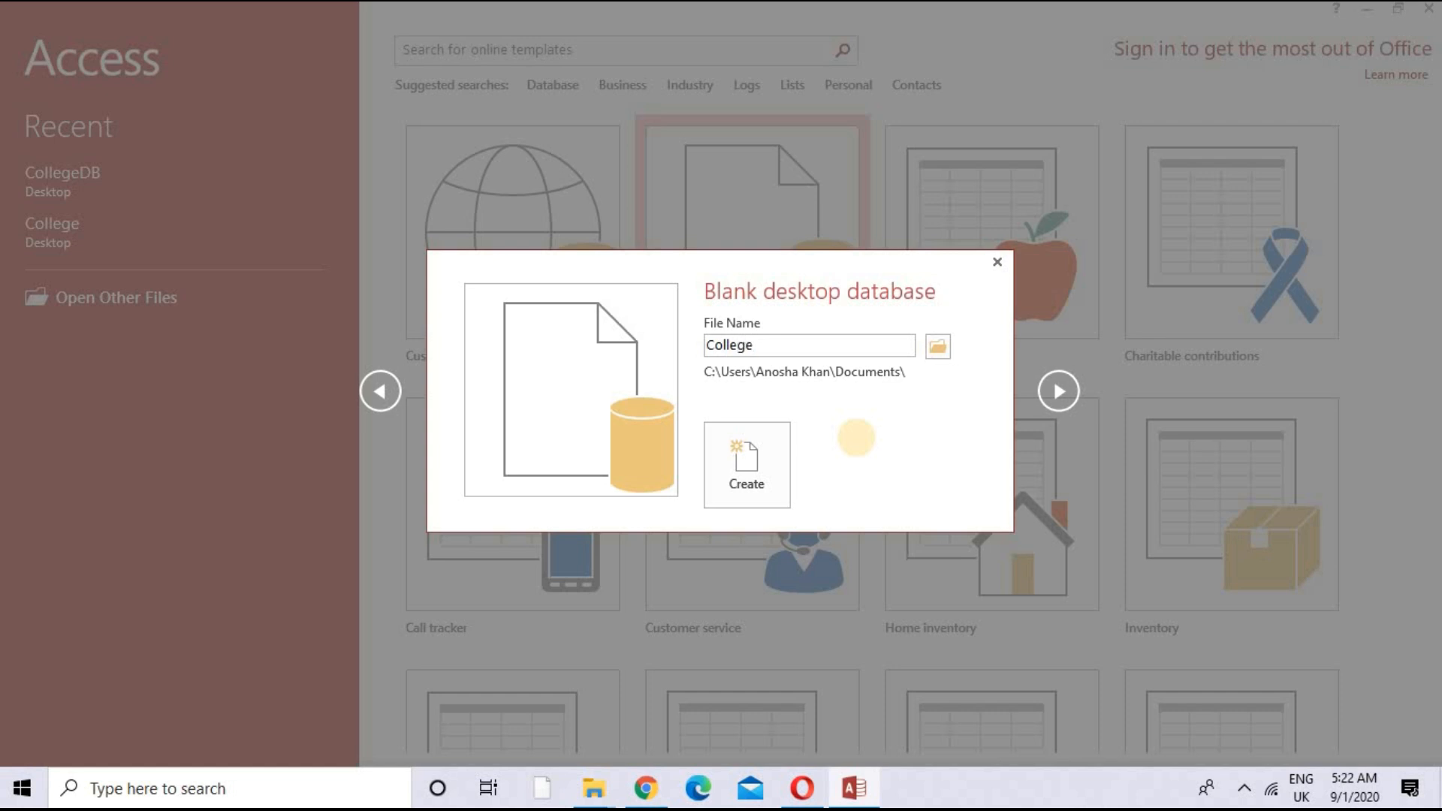
text(DB1)
click(938, 354)
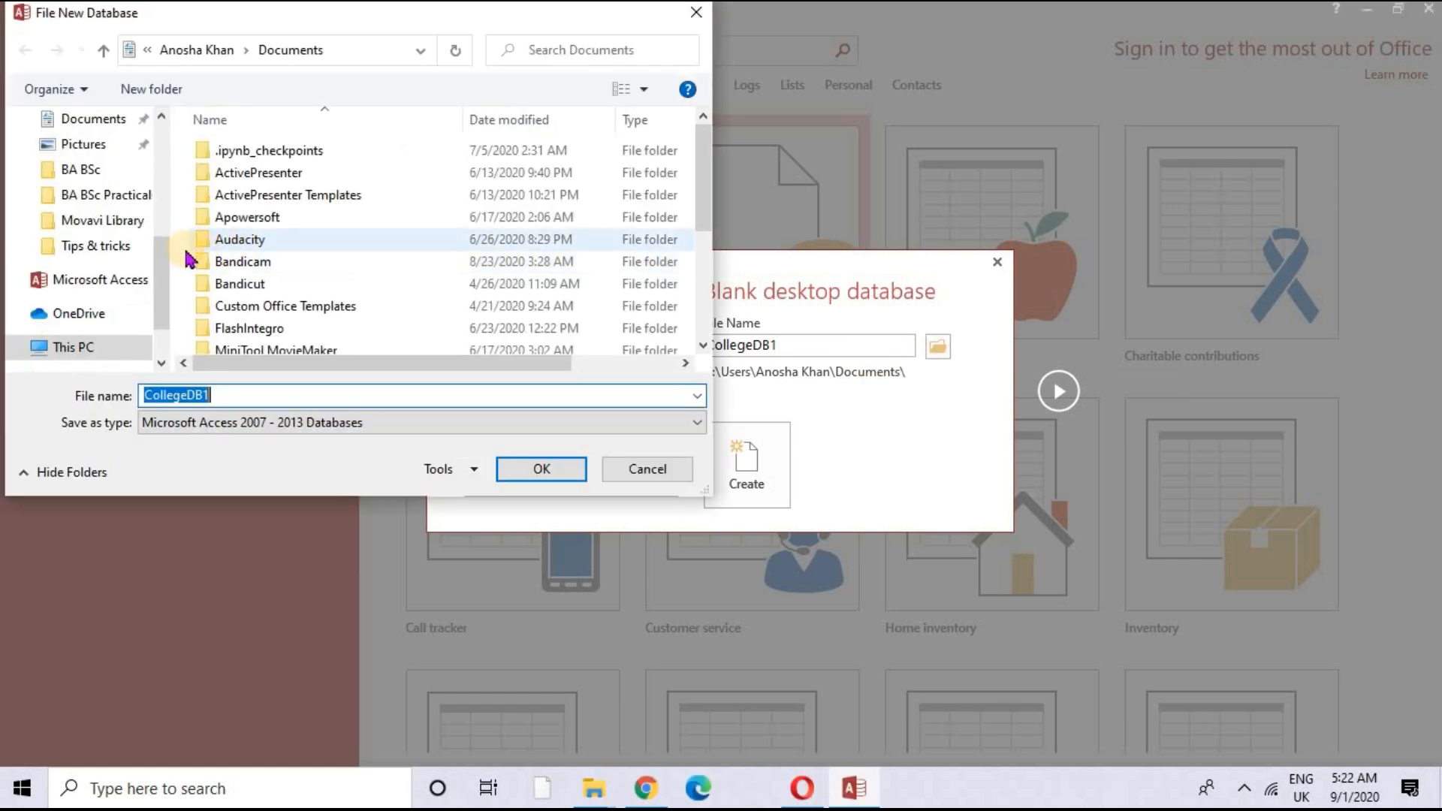
scroll(106, 301, up, 4)
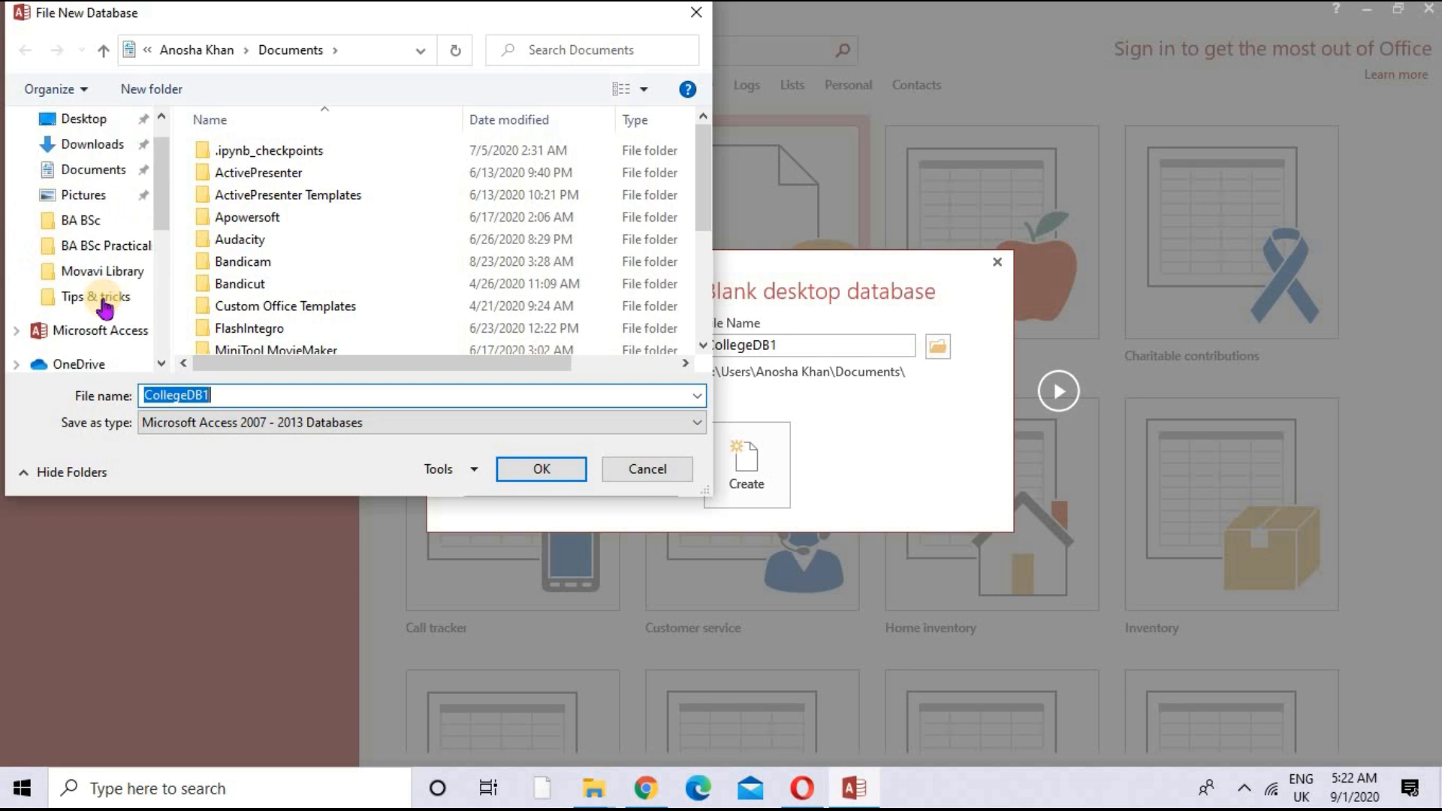
click(120, 160)
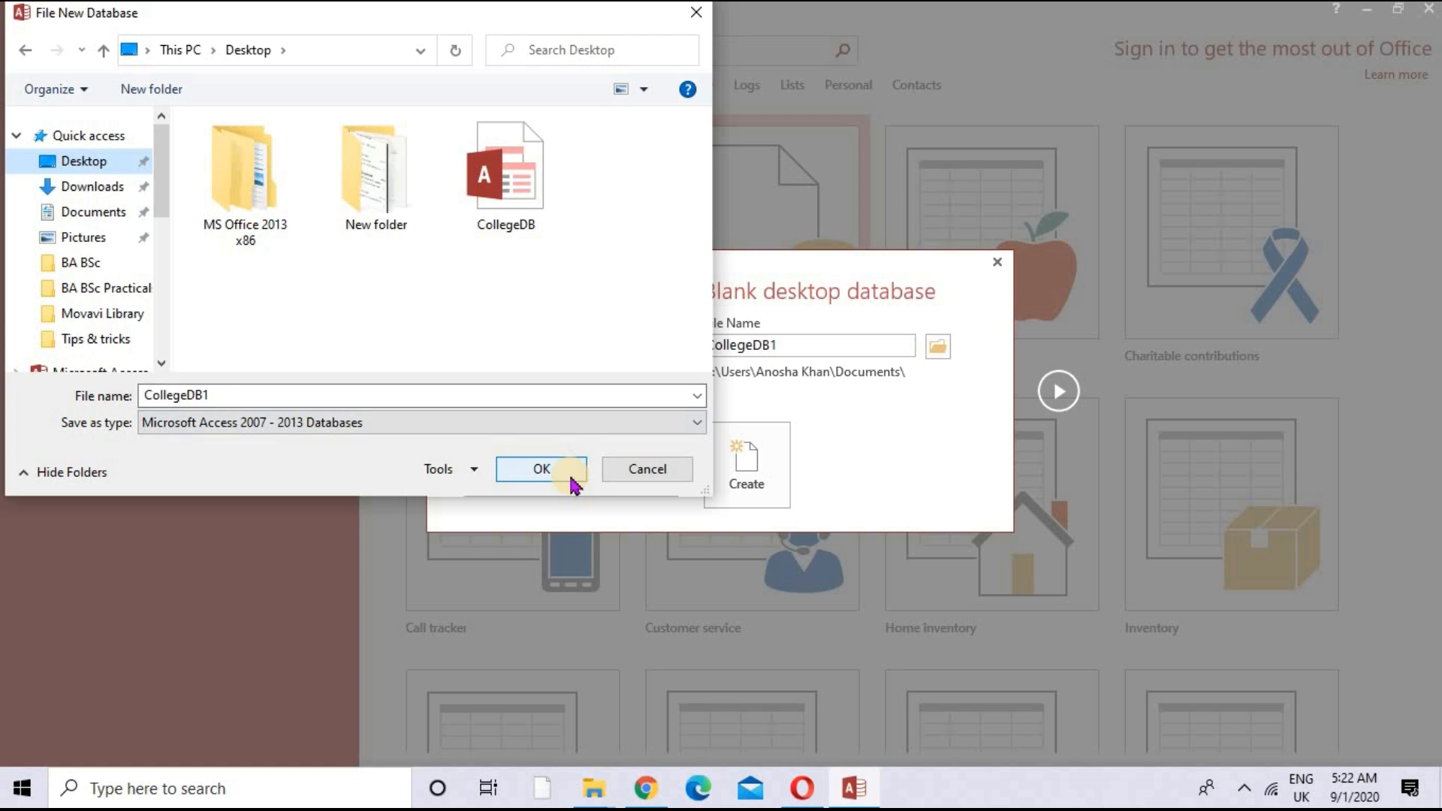
click(541, 468)
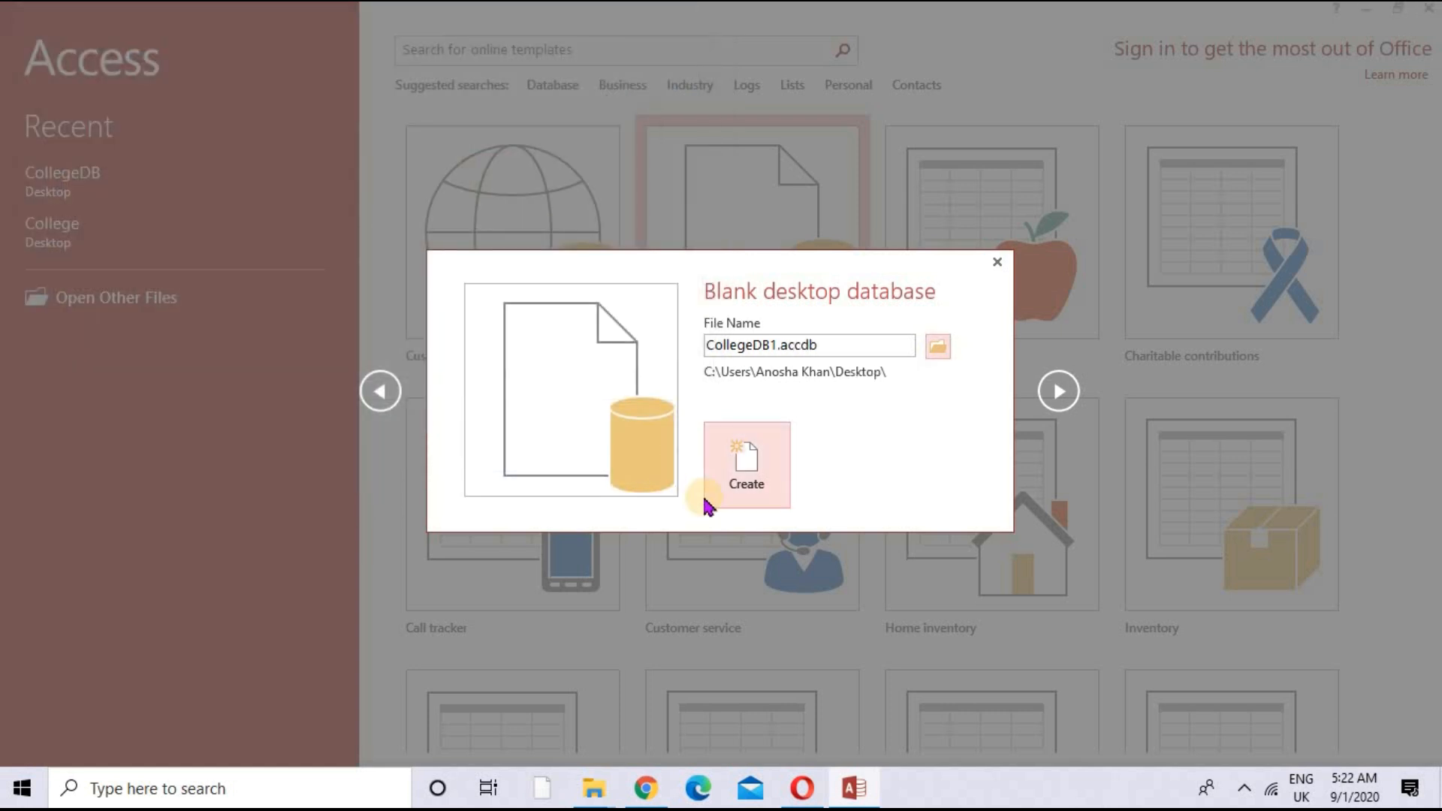
click(761, 481)
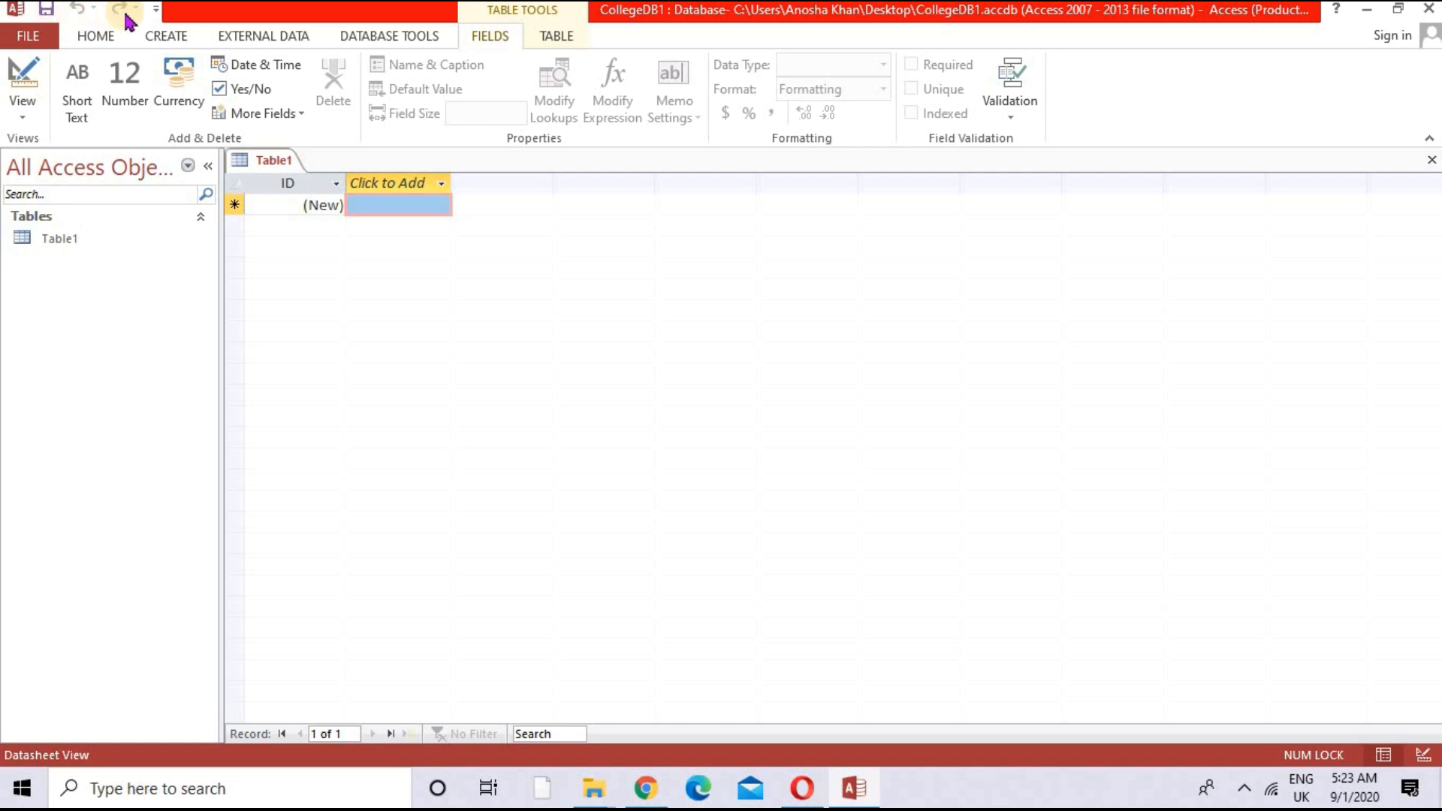
- View the customization options of the Quick Access Toolbar without changing any
click(155, 9)
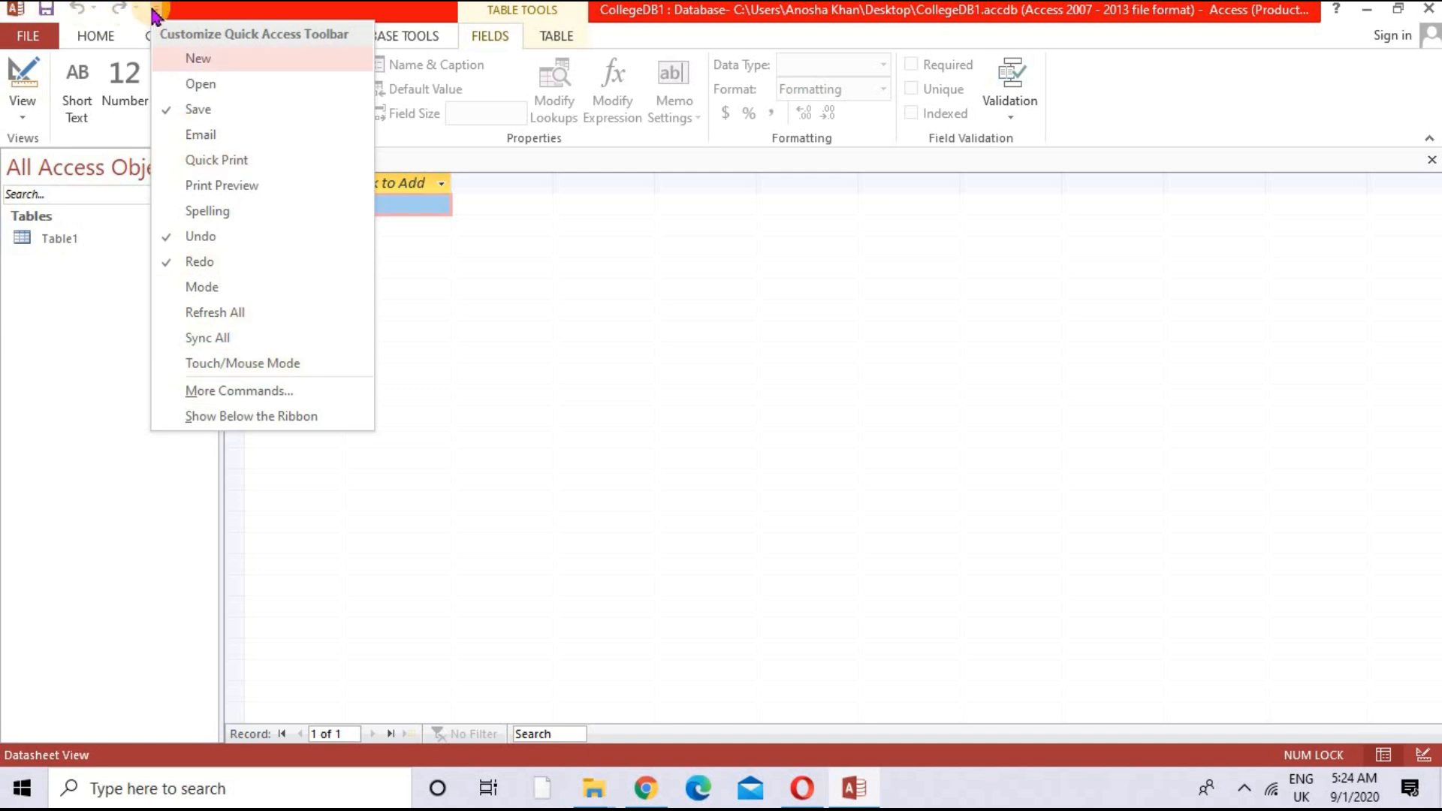
click(236, 13)
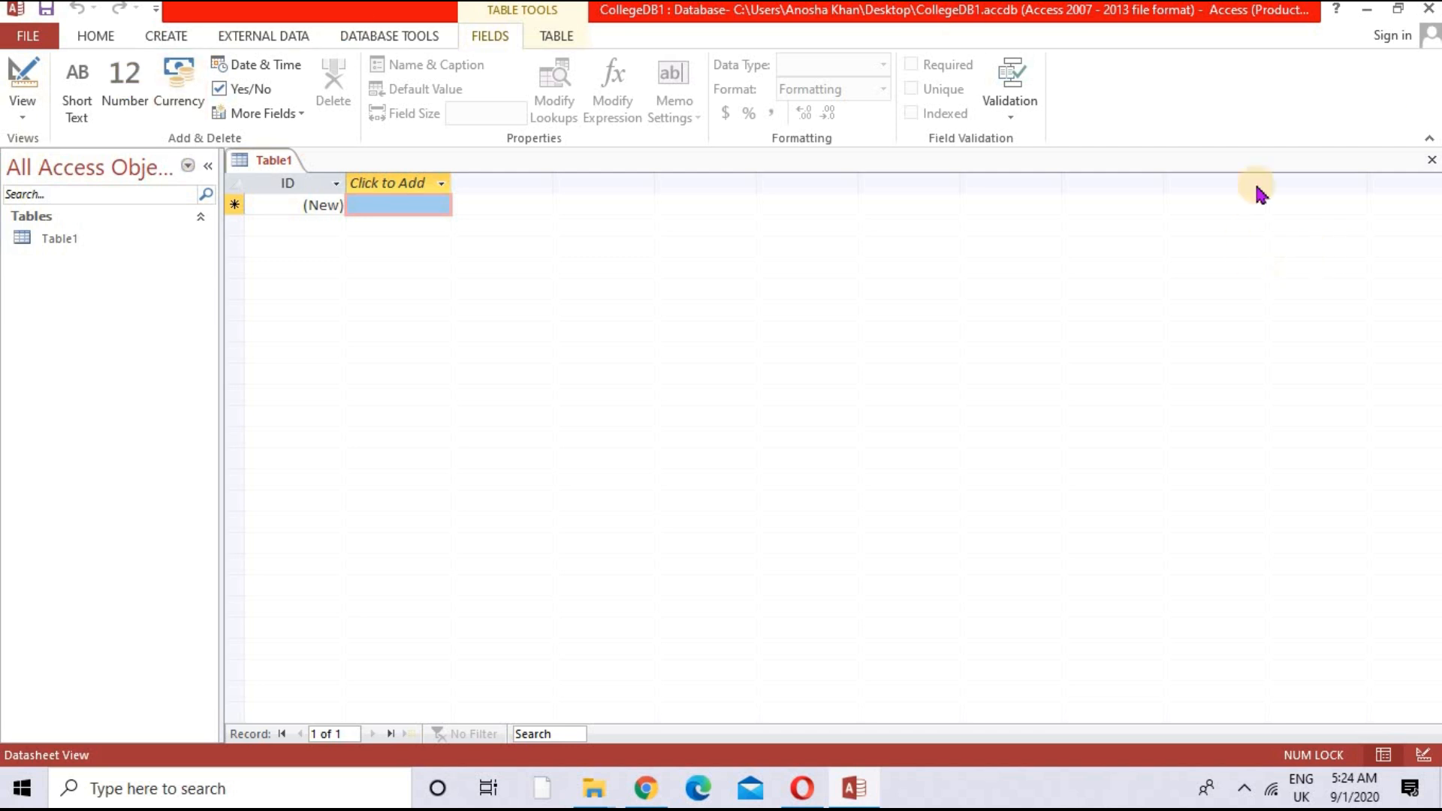
- Collapse the ribbon and temporarily display the Fields commands and the Table commands for Table1
key(ctrl+F1)
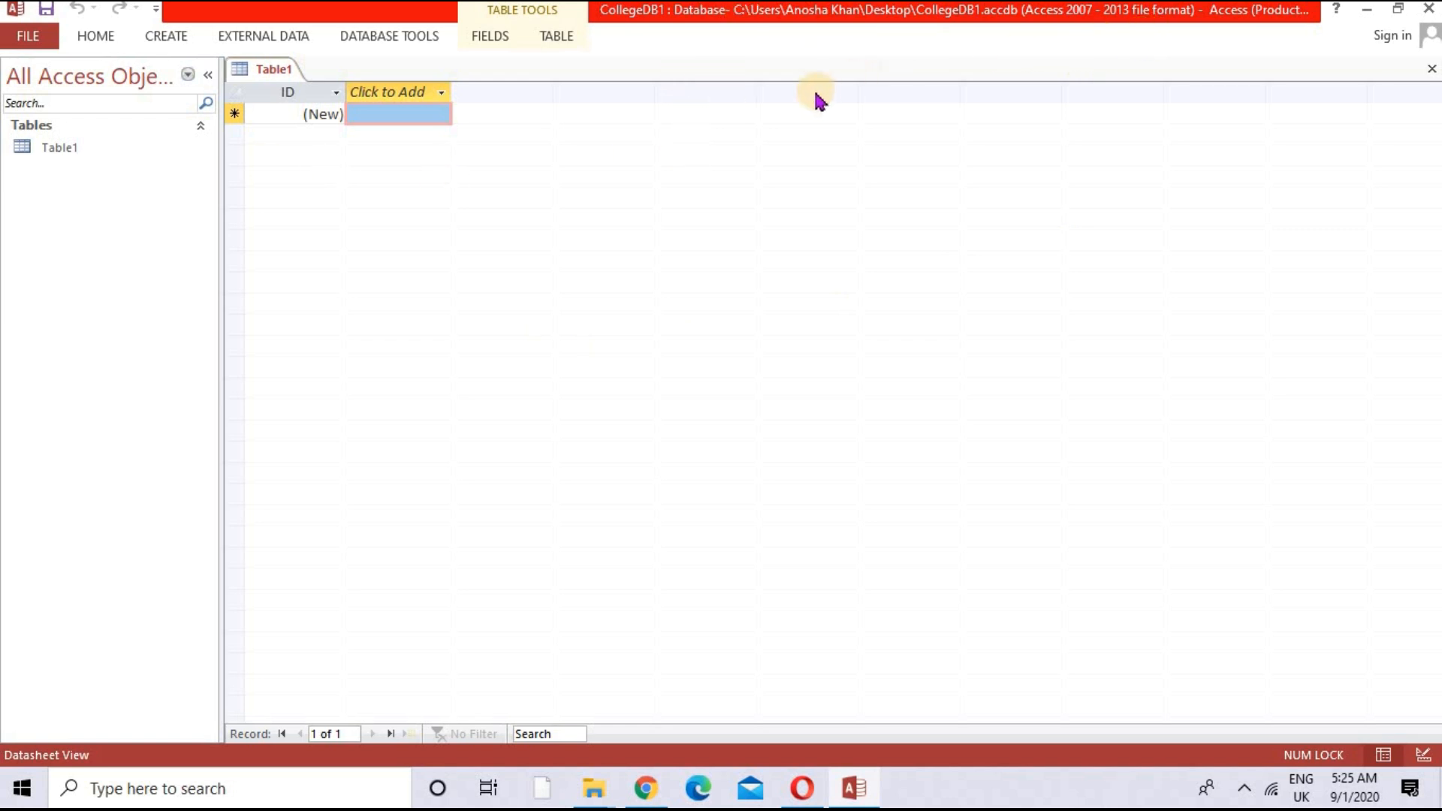
click(484, 42)
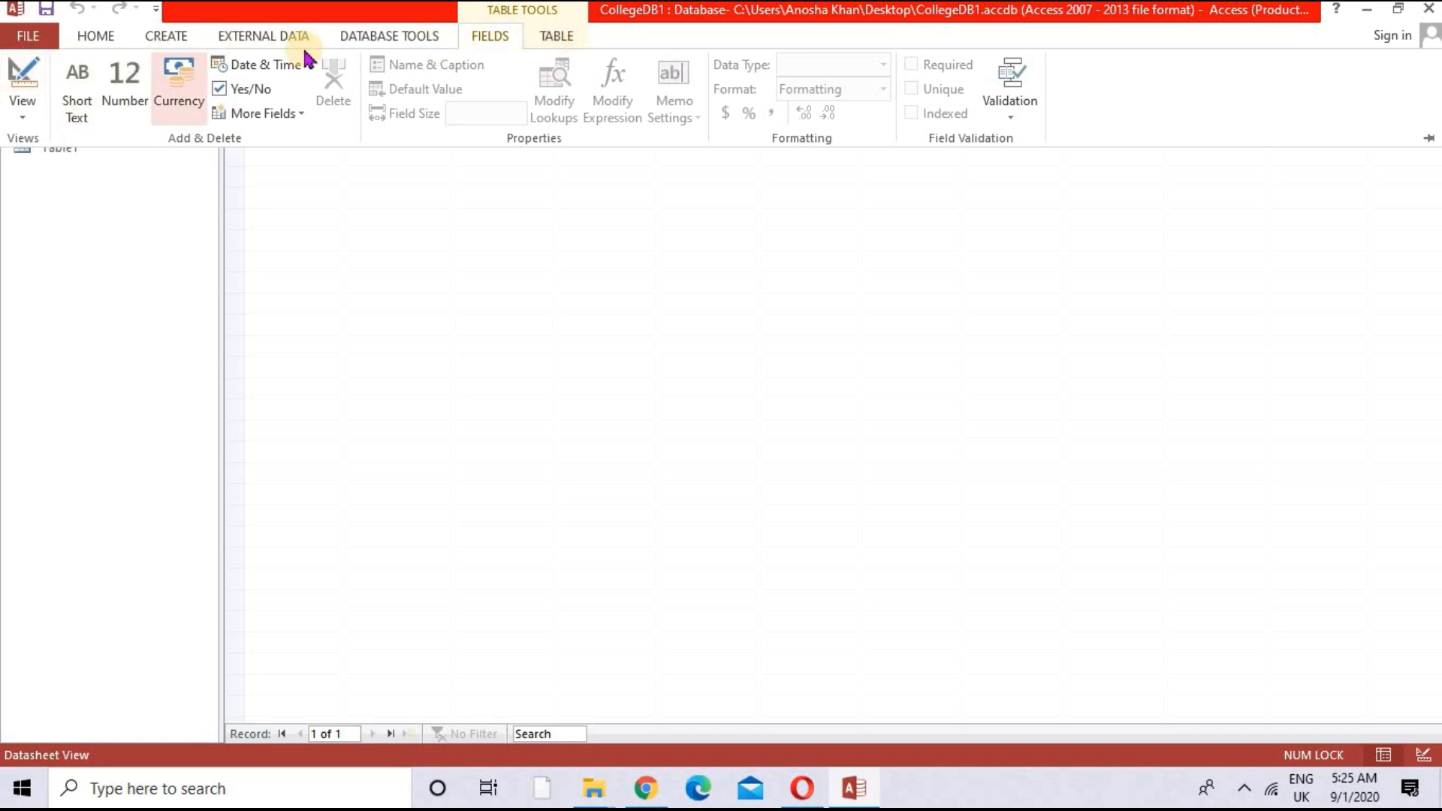
click(690, 33)
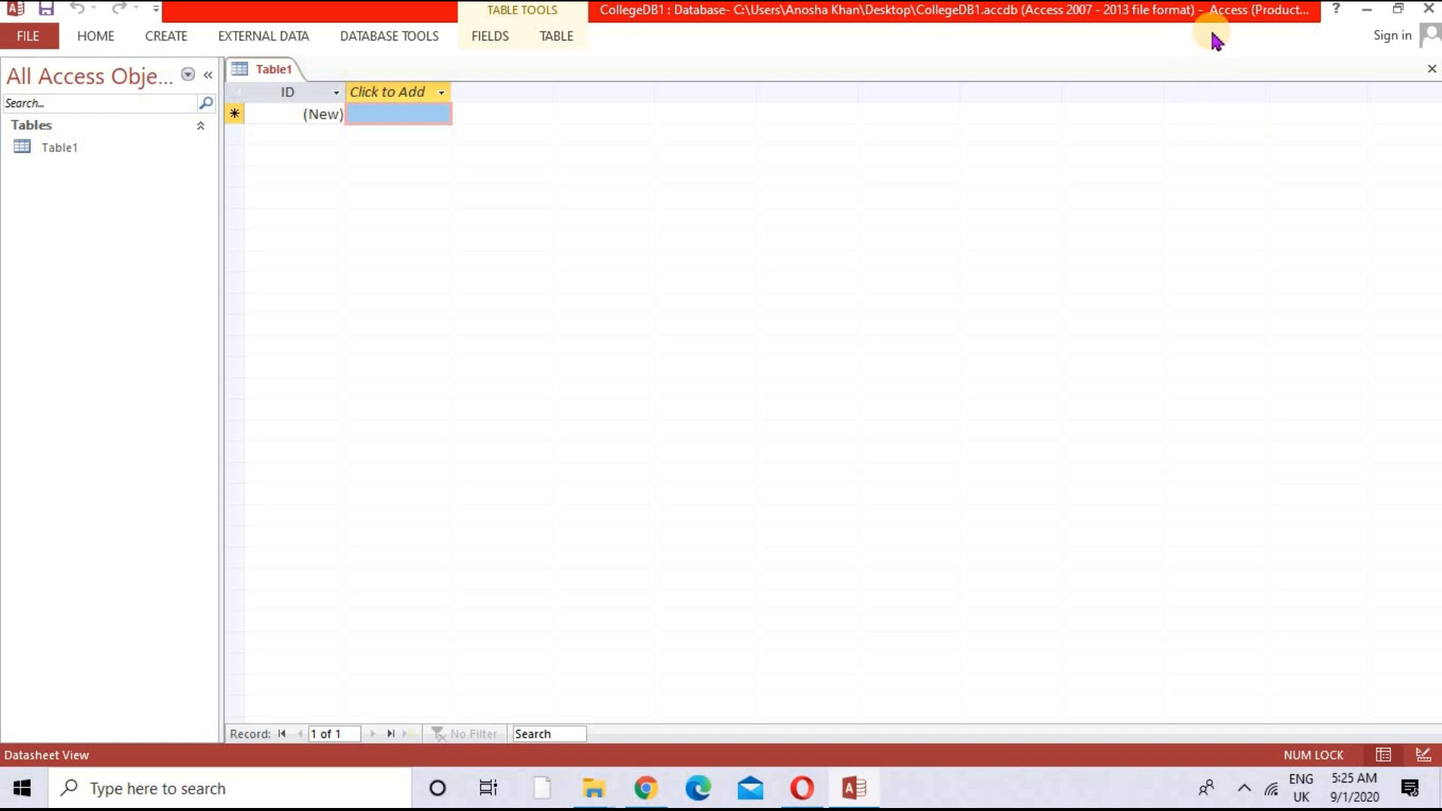
click(546, 39)
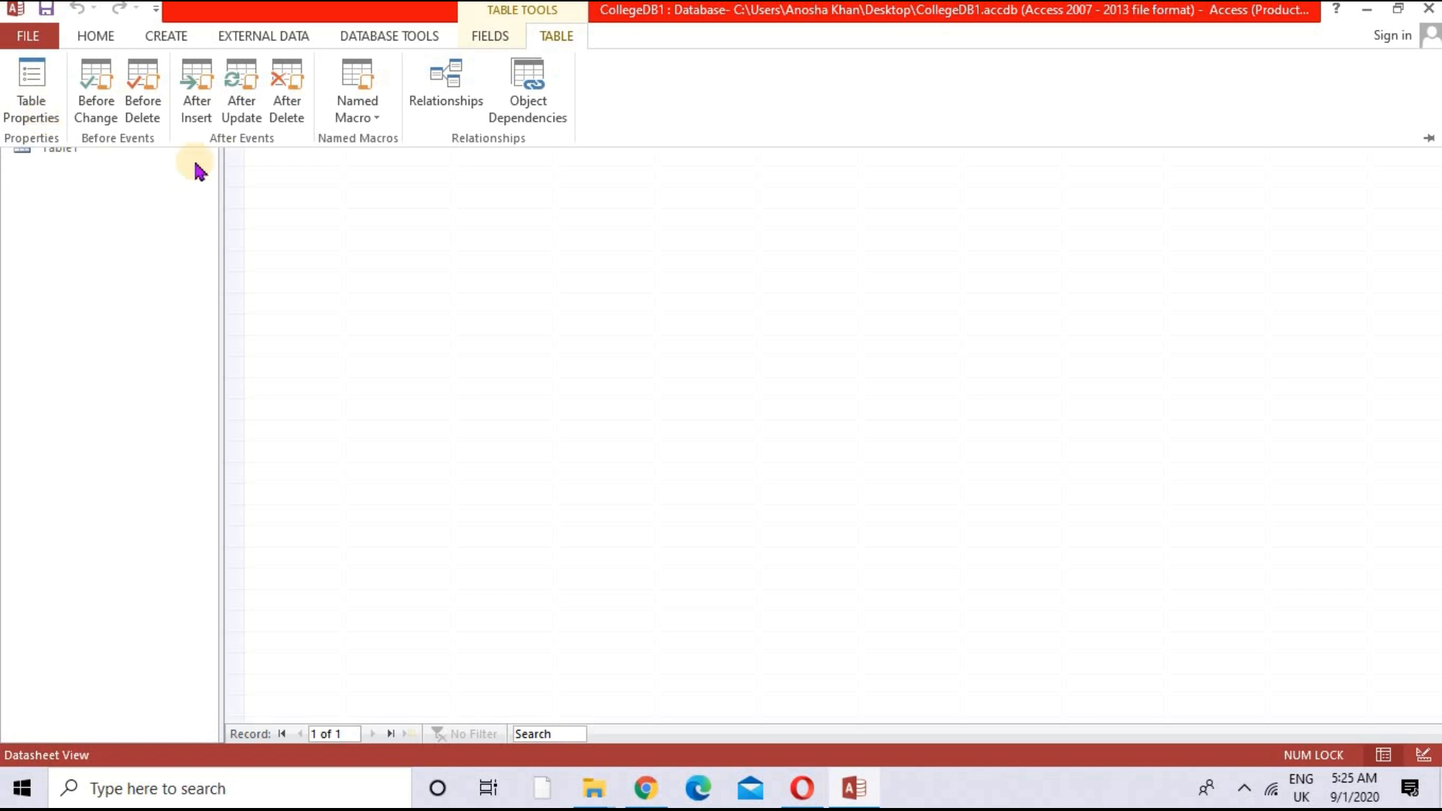
- Keep the ribbon permanently expanded and display the Home commands
click(1427, 139)
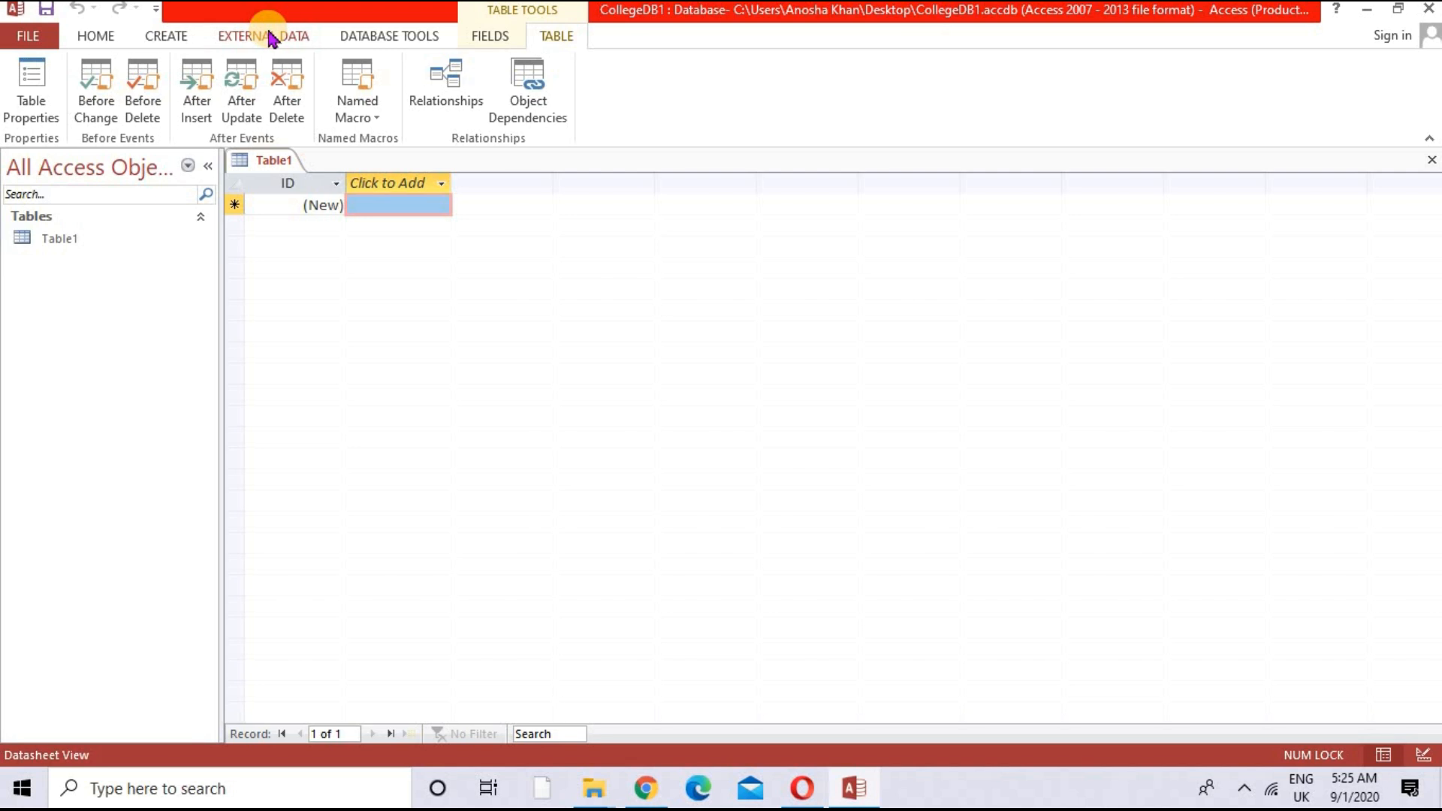
click(108, 39)
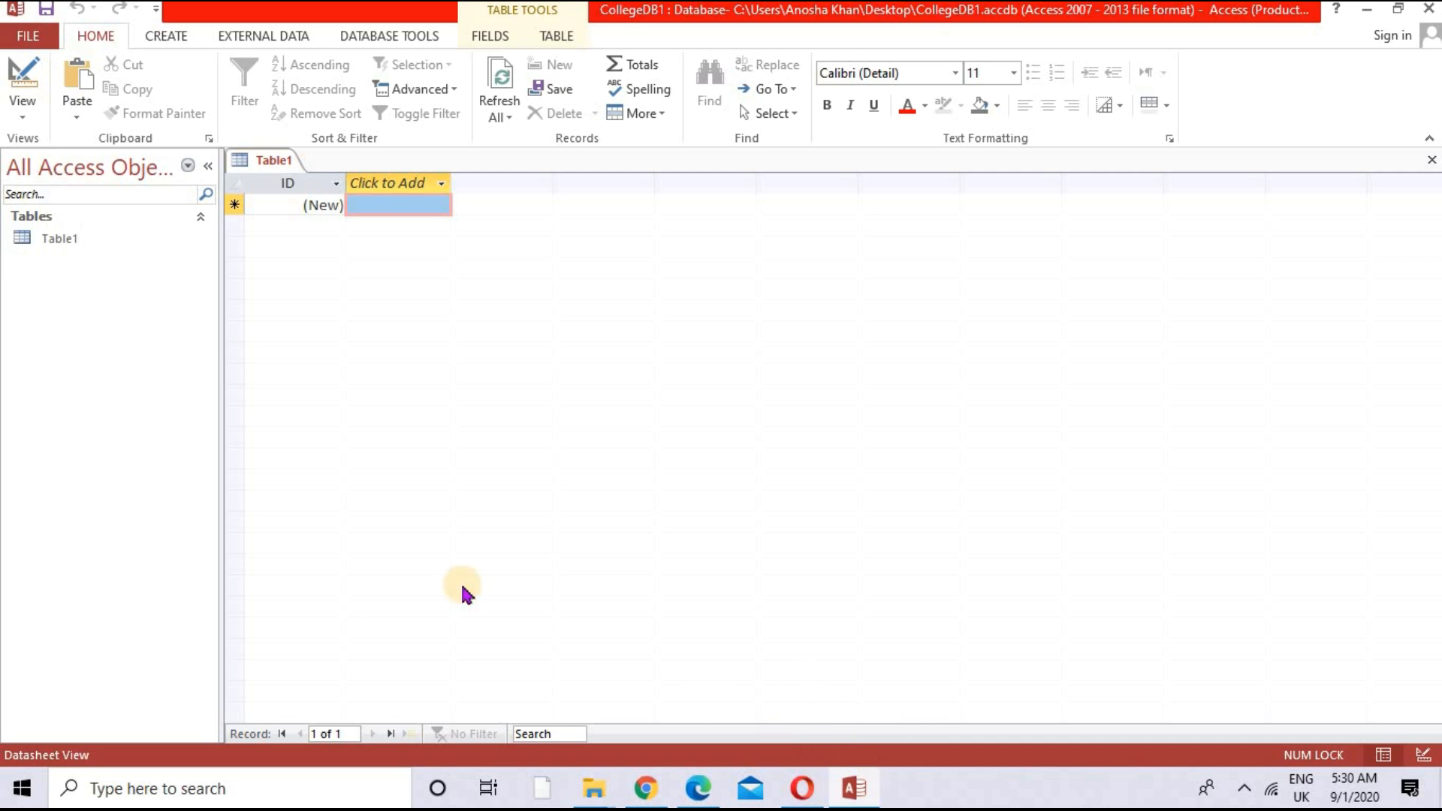
- Create a second table and view the actions available for Table2 in the object list without choosing any
click(162, 39)
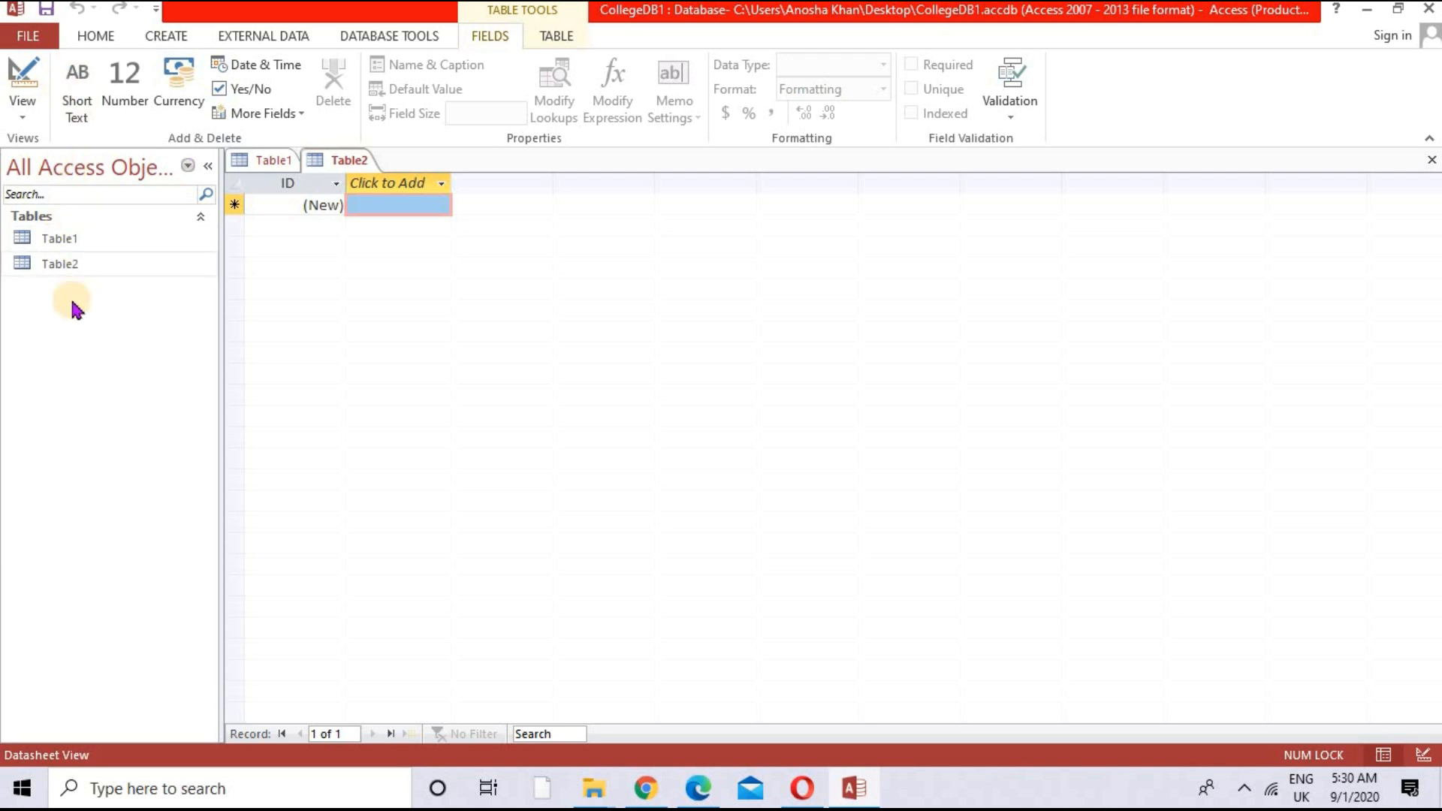
click(72, 272)
right_click(78, 276)
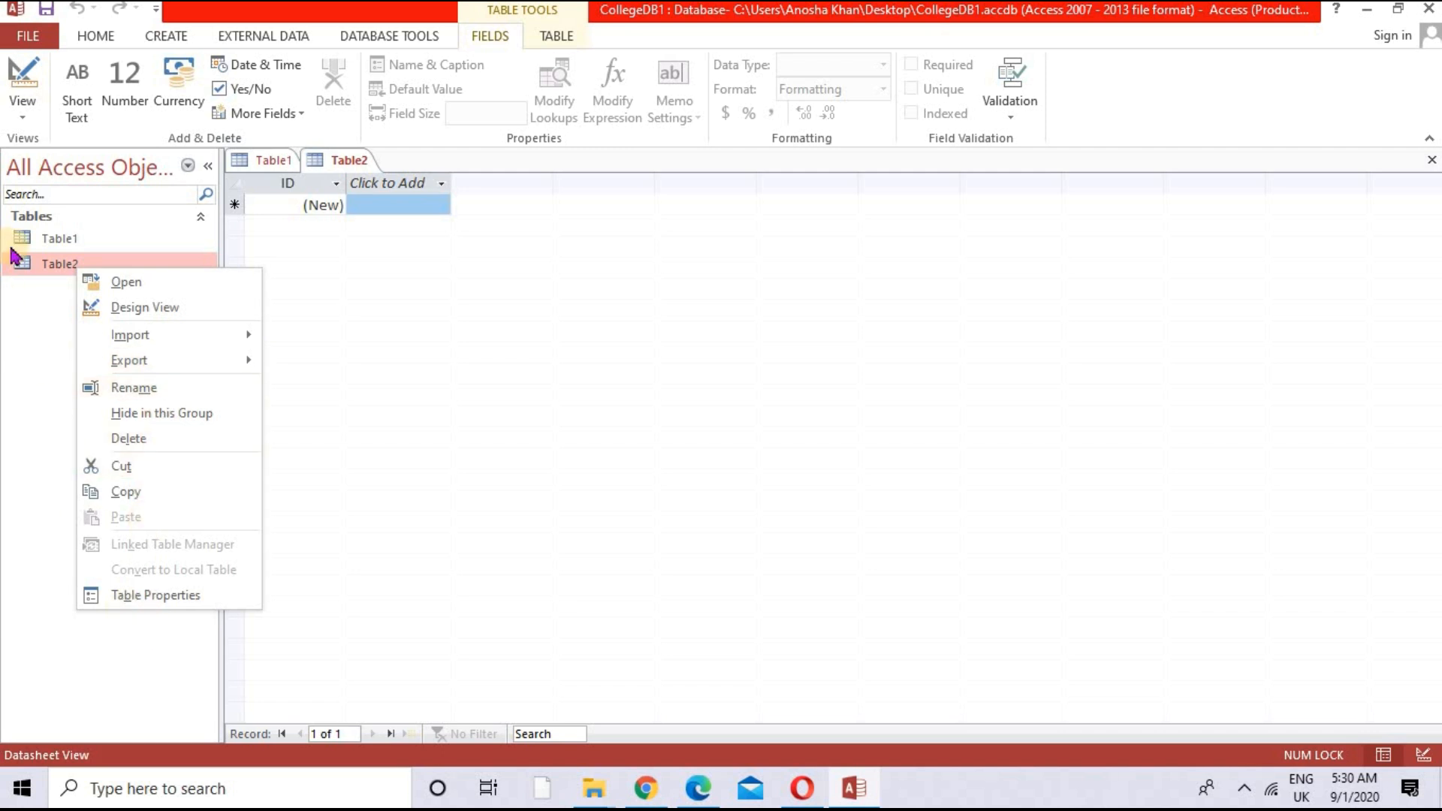
click(30, 380)
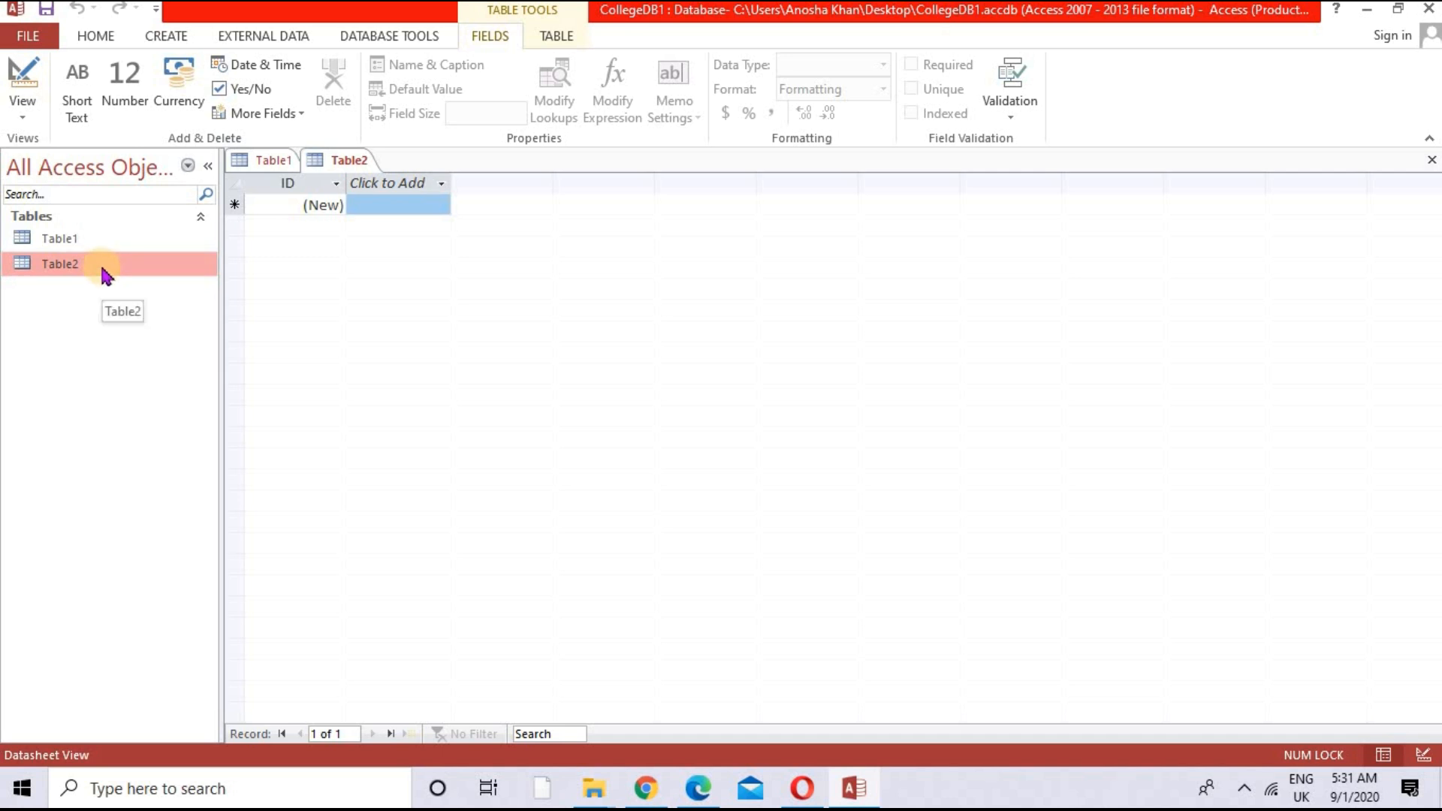
- Try to delete Table2 while it is open, and close it without saving
click(77, 265)
right_click(77, 264)
click(172, 436)
click(739, 457)
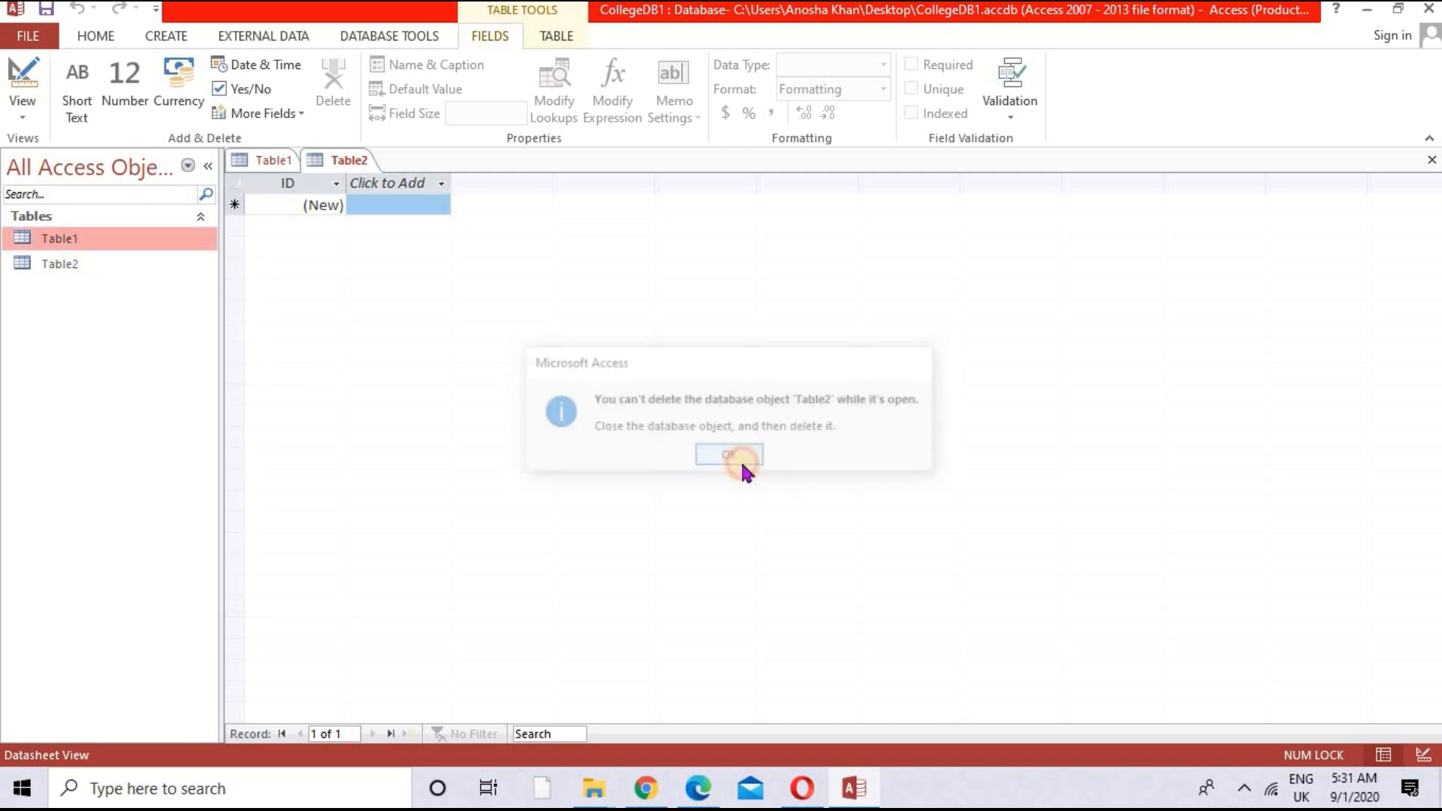
click(74, 265)
right_click(75, 267)
click(122, 431)
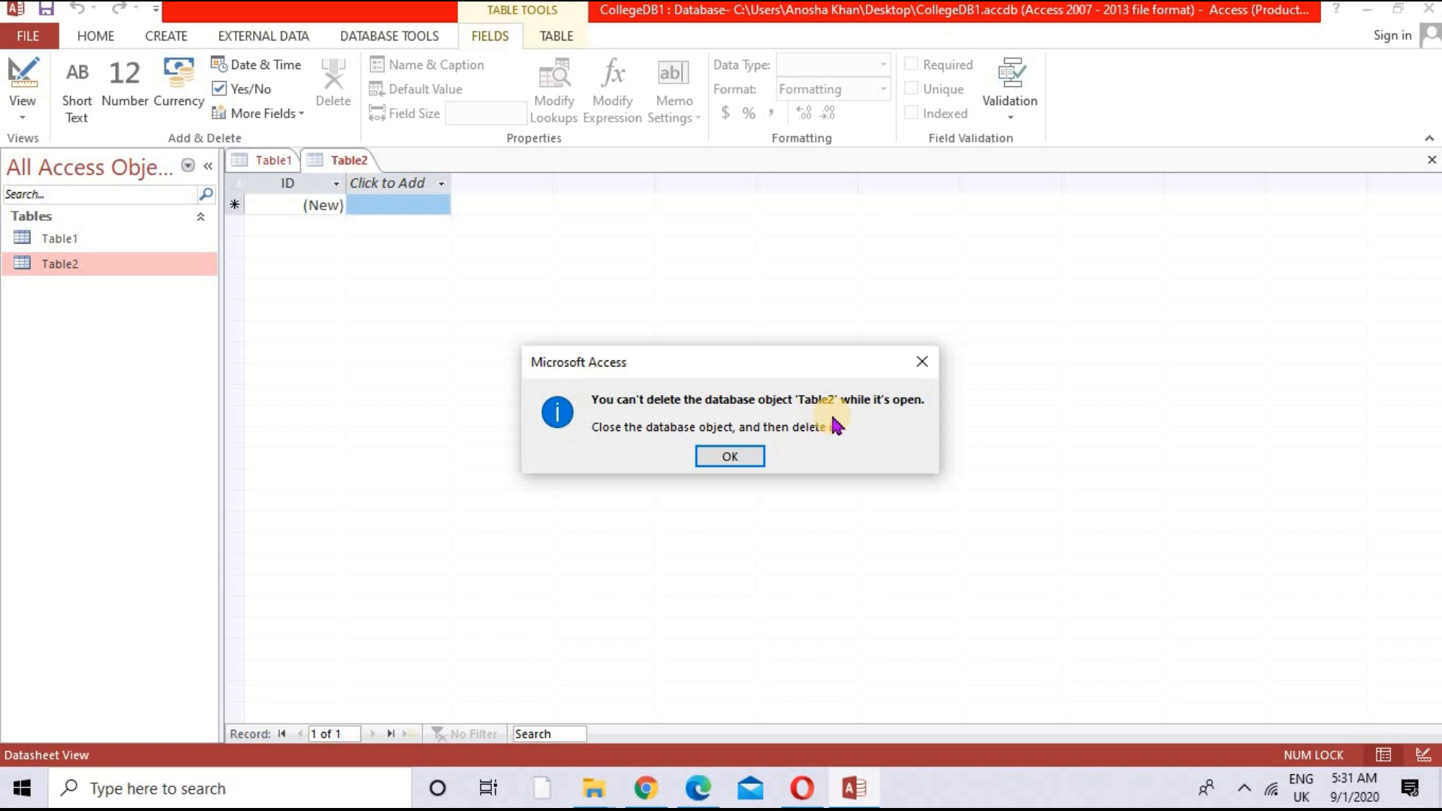
click(753, 452)
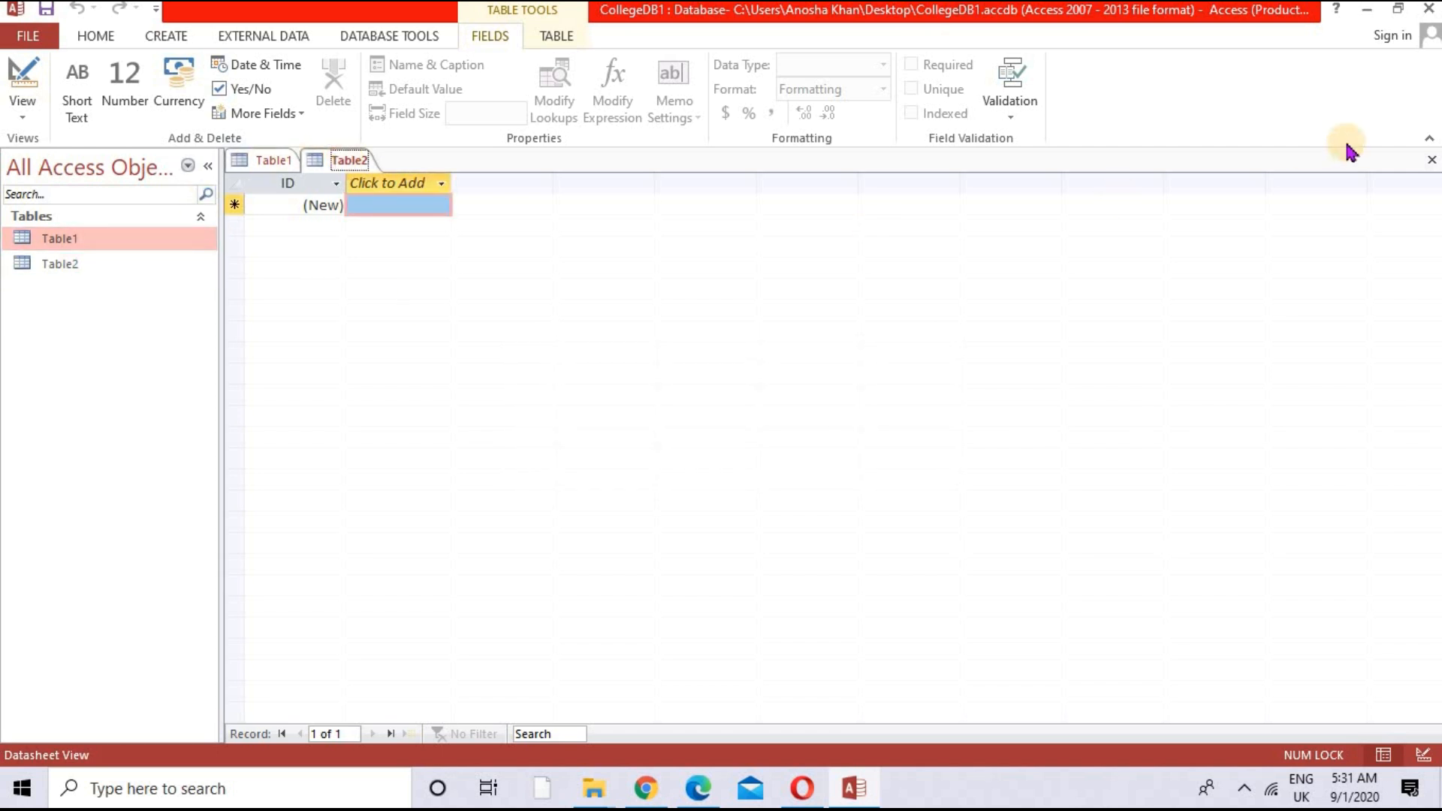
click(1432, 159)
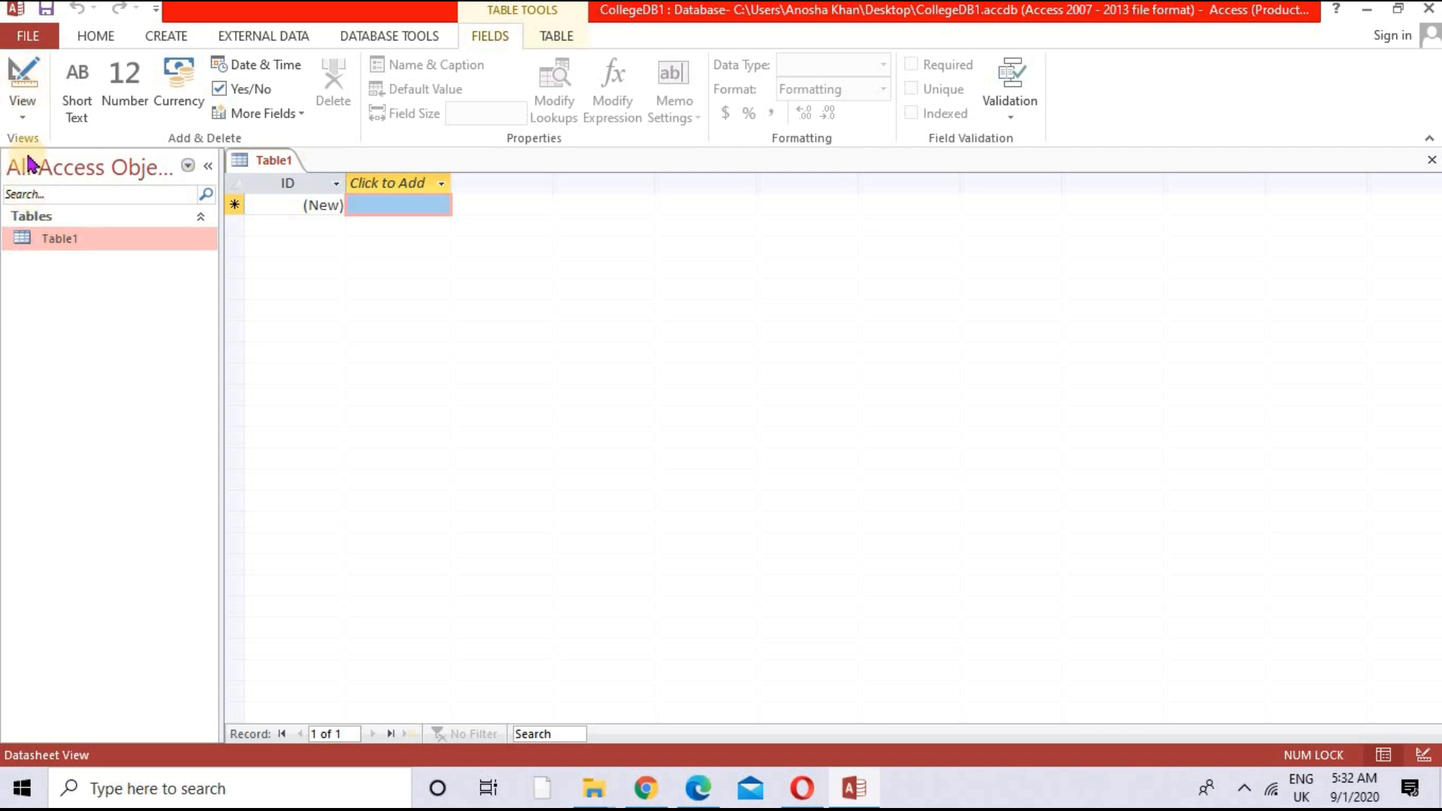
- Switch Table1 to Design View, saving the table under the name Student
click(27, 111)
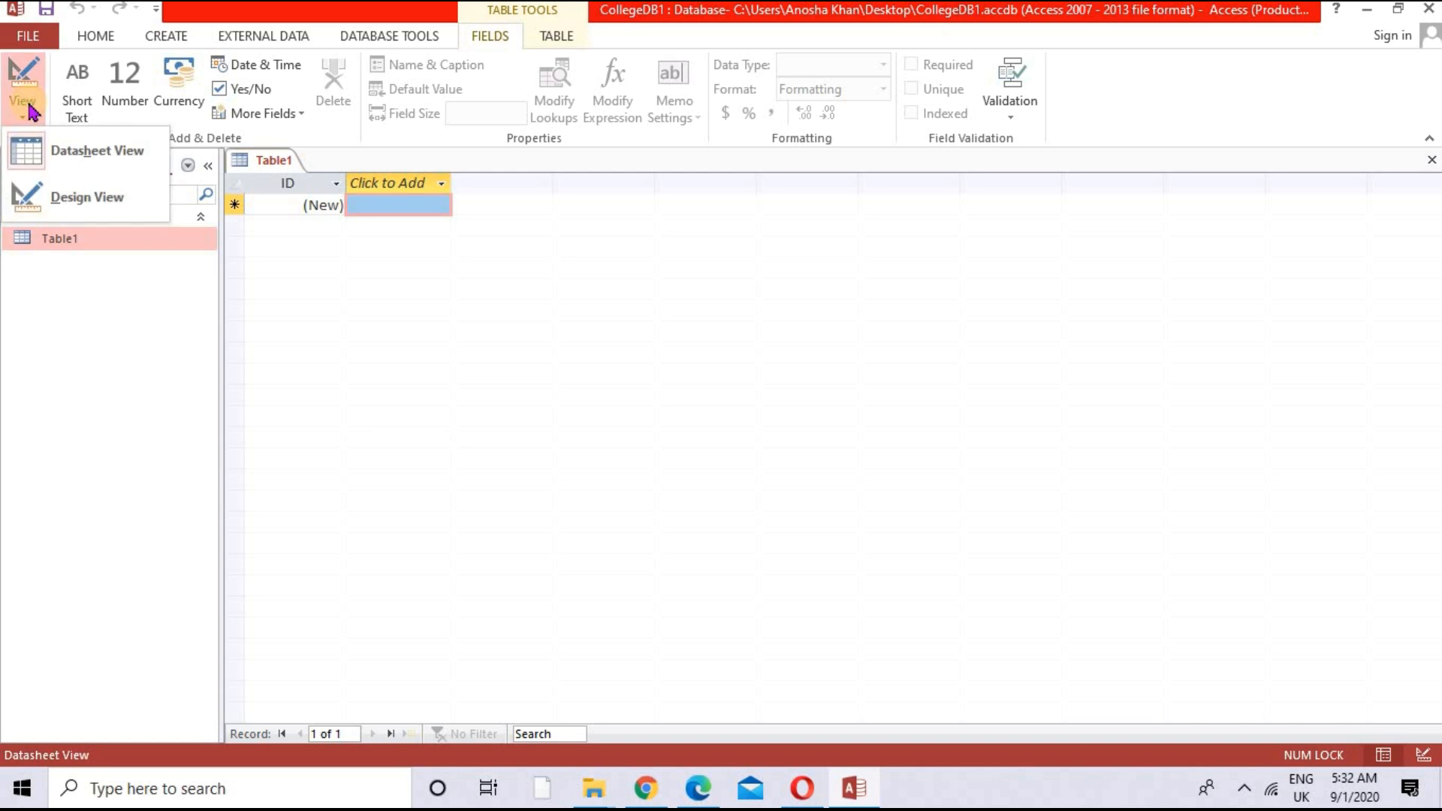
click(75, 201)
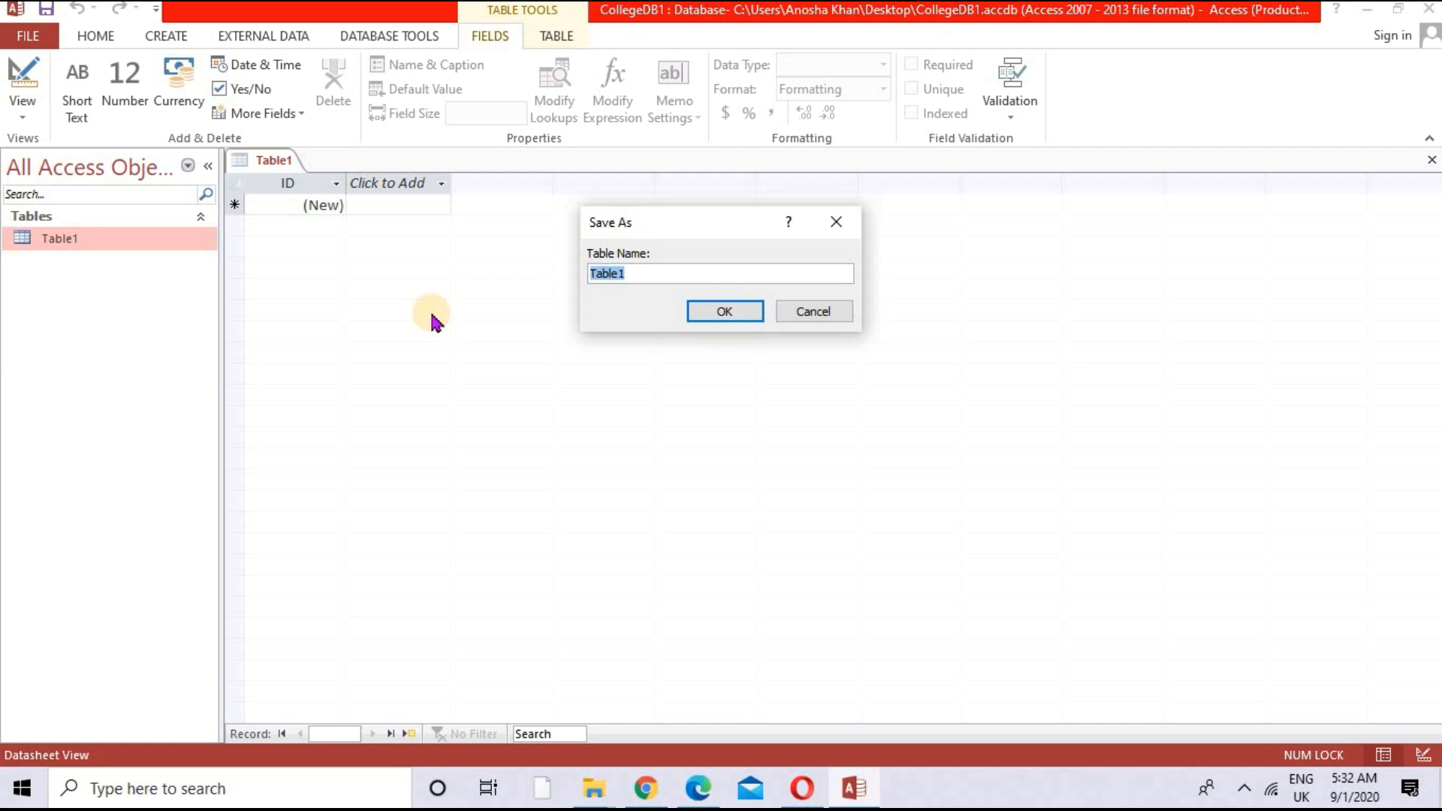
text(Students)
key(Return)
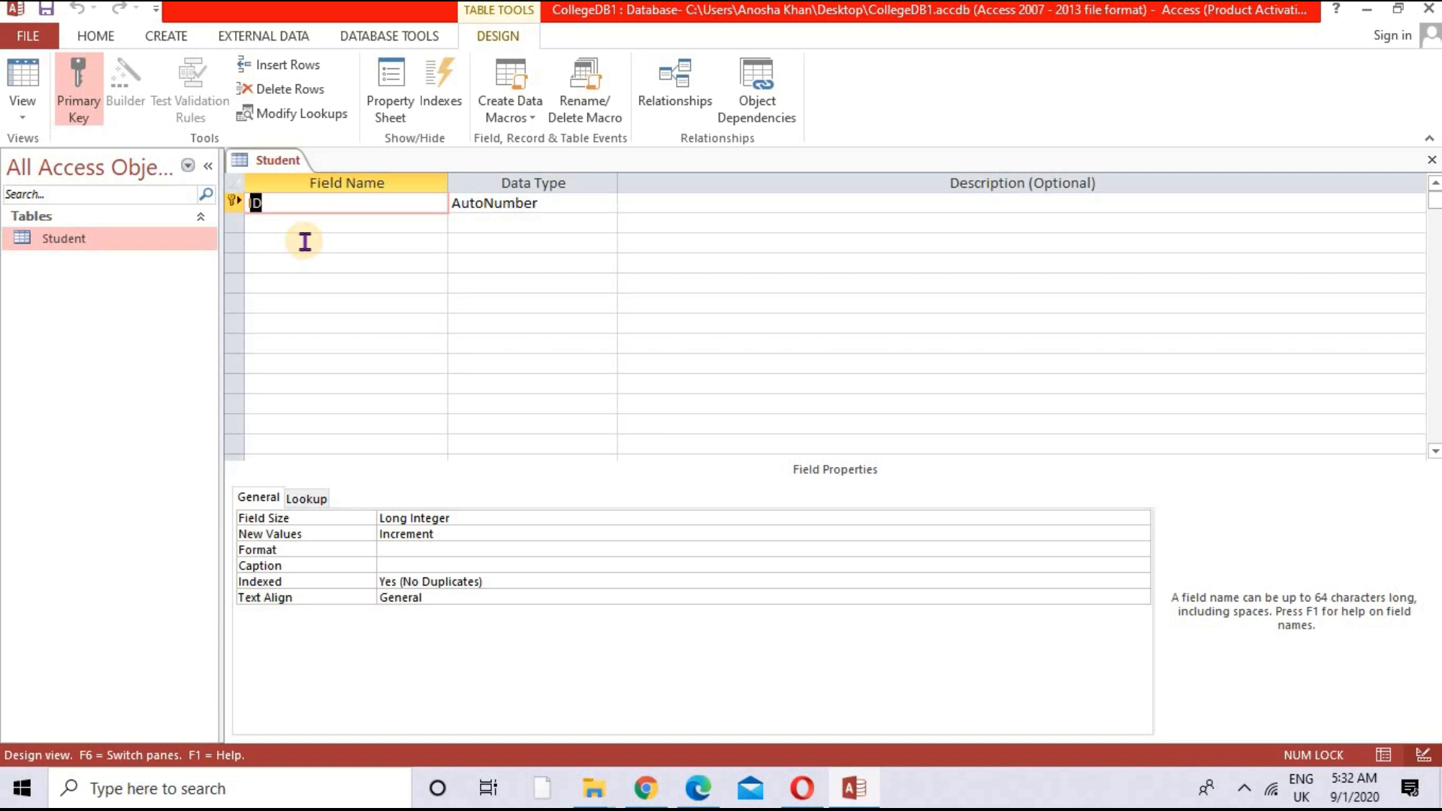
- Rename the Student table's ID field to Roll Num and set its data type to Number
click(360, 219)
click(306, 211)
key(BackSpace)
key(BackSpace)
text(Roll Num)
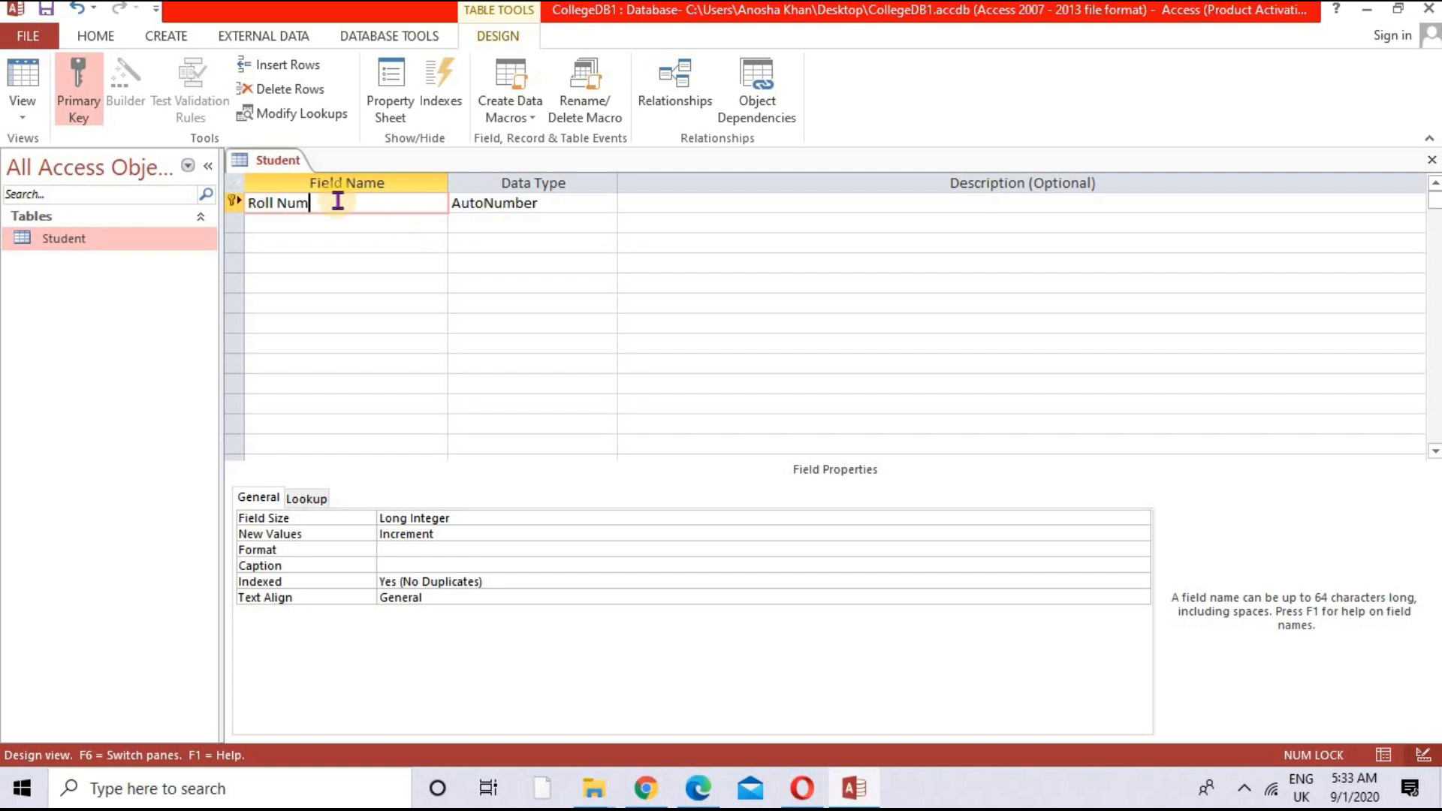
click(524, 204)
click(606, 204)
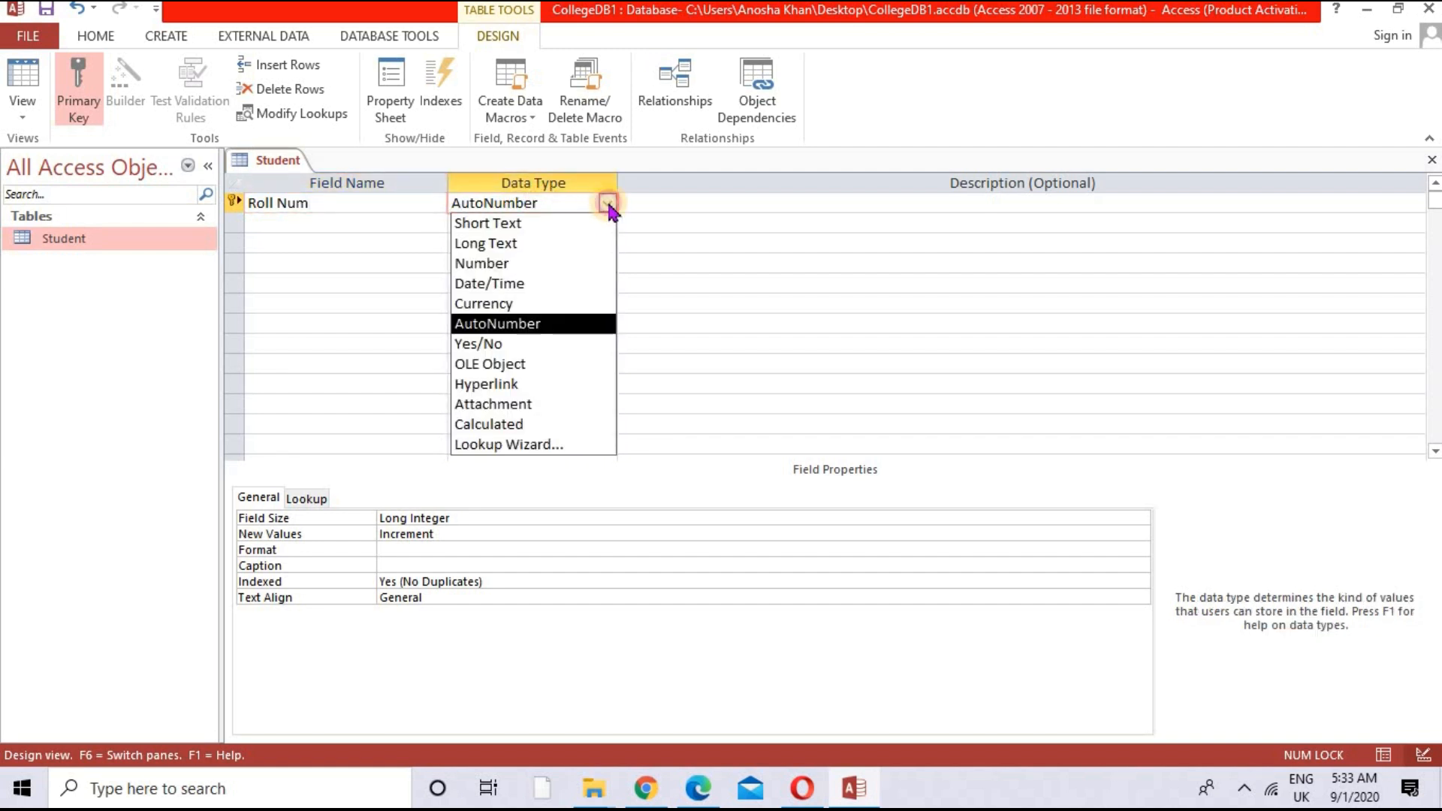
click(553, 263)
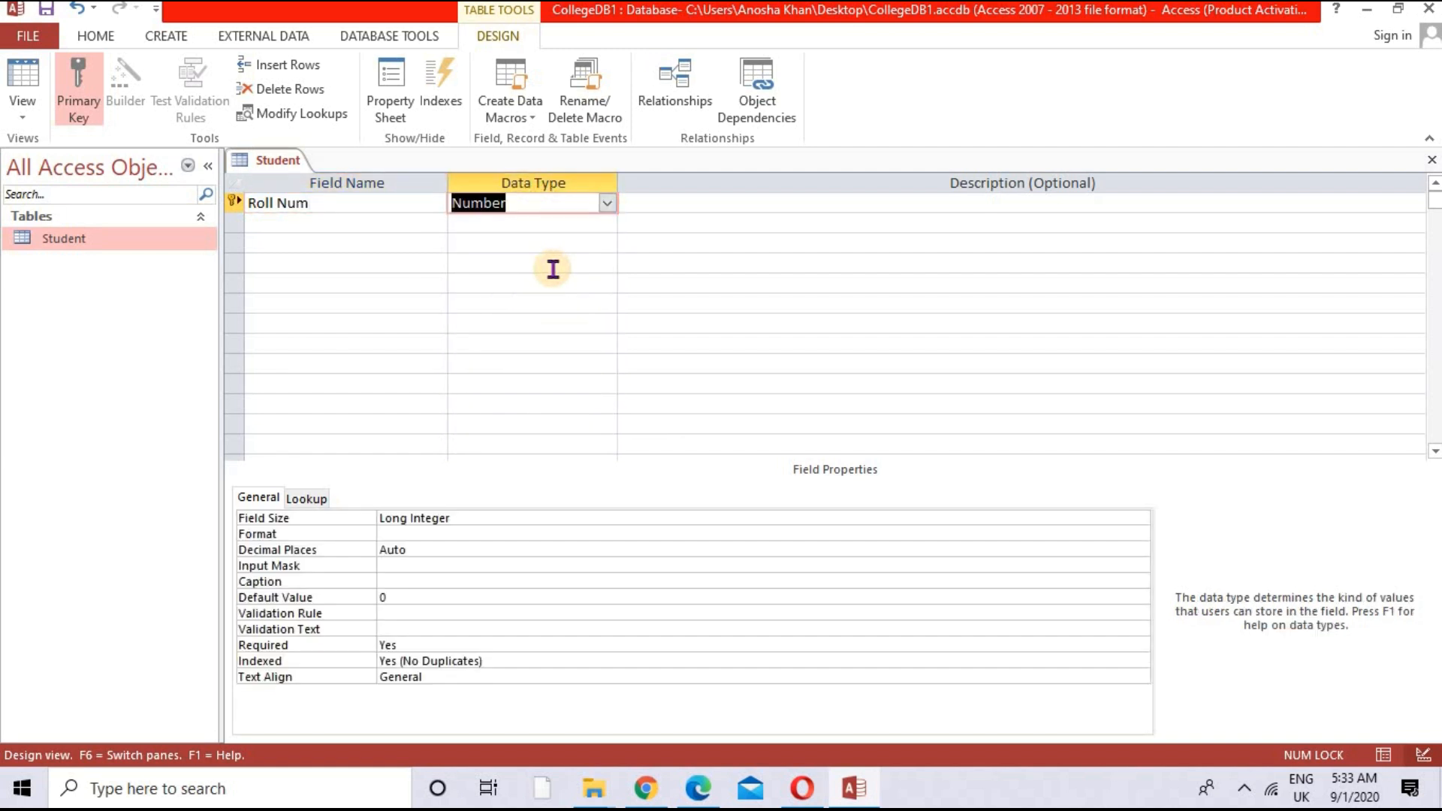
- Add a field named Student Name to the Student table with the Short Text data type
click(410, 222)
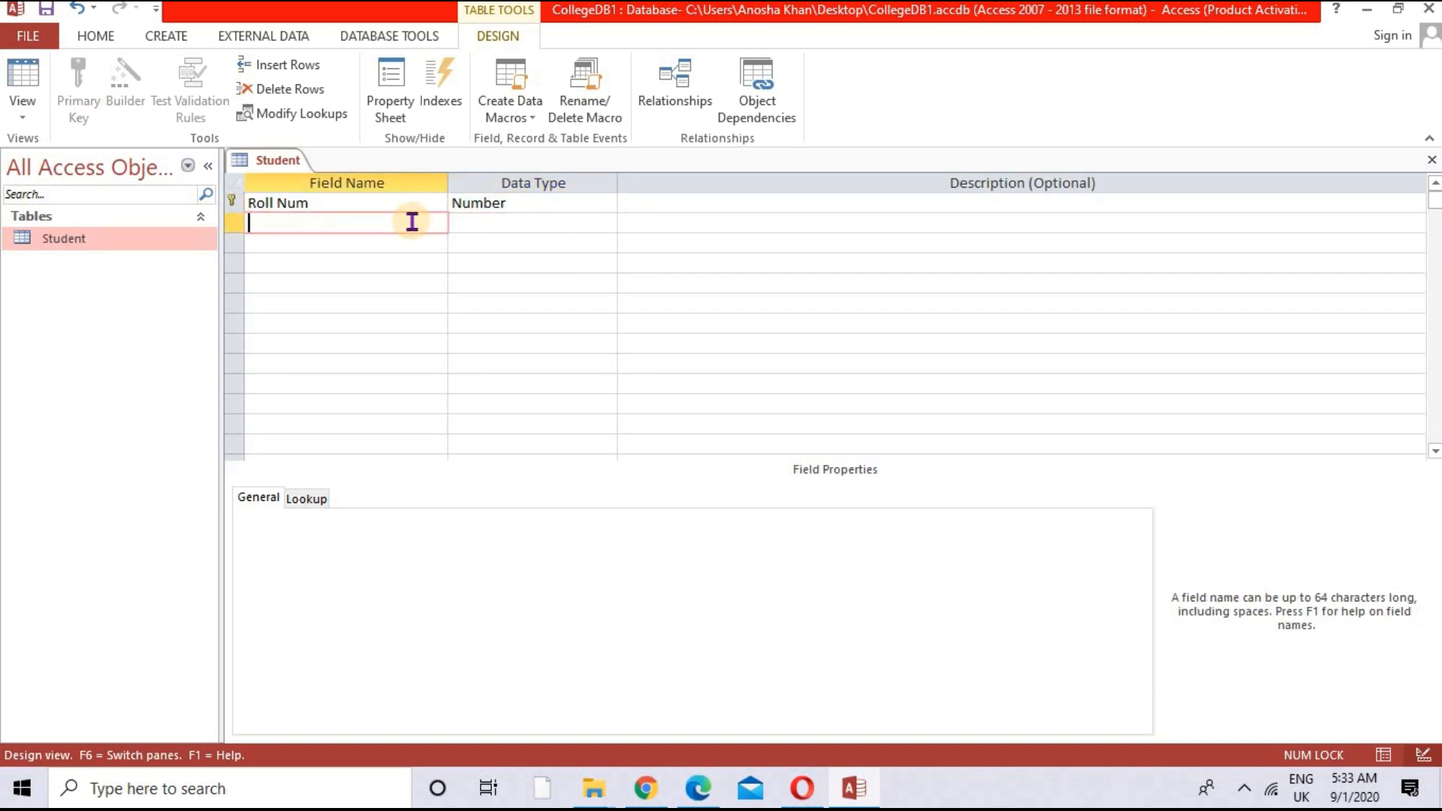
text(Student Name)
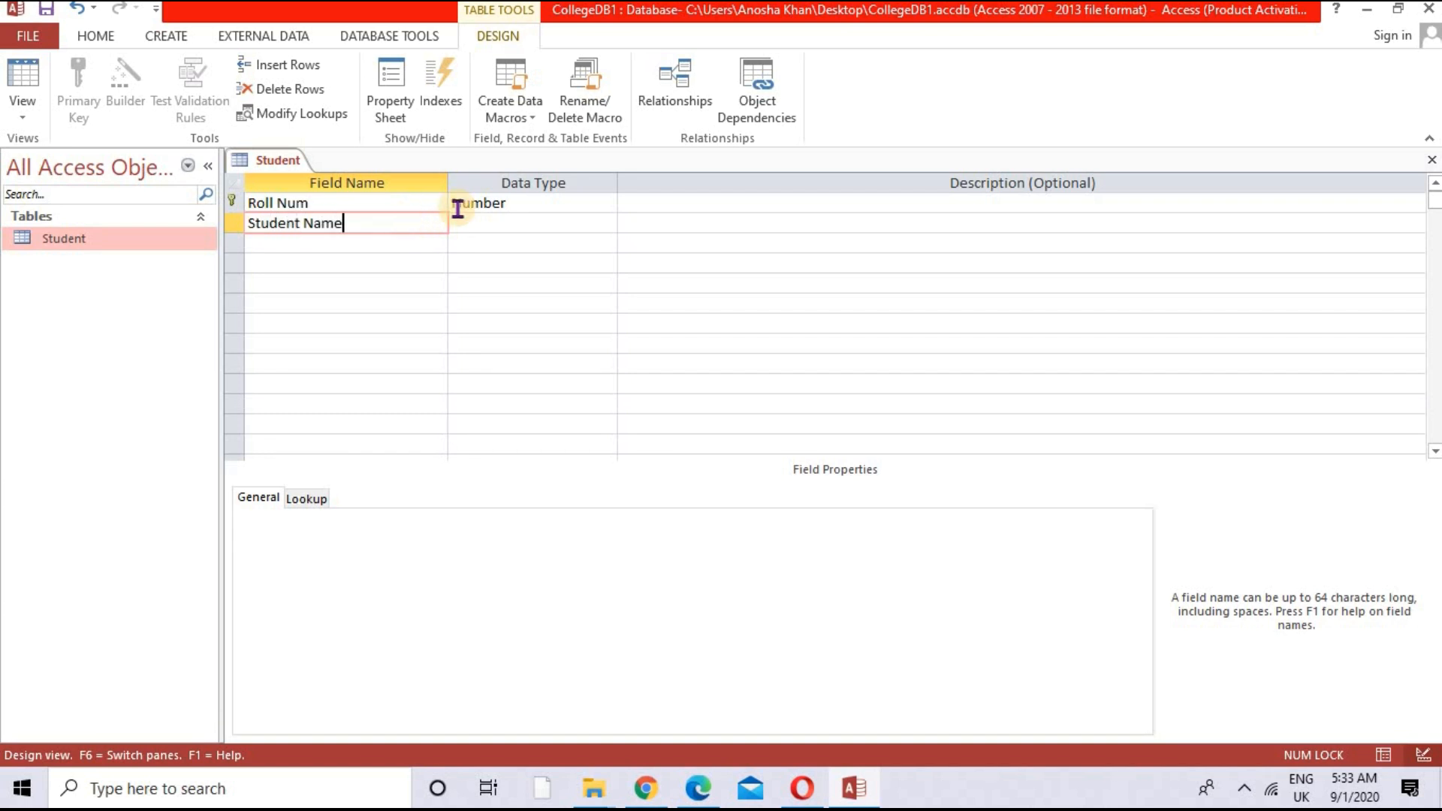
double_click(551, 226)
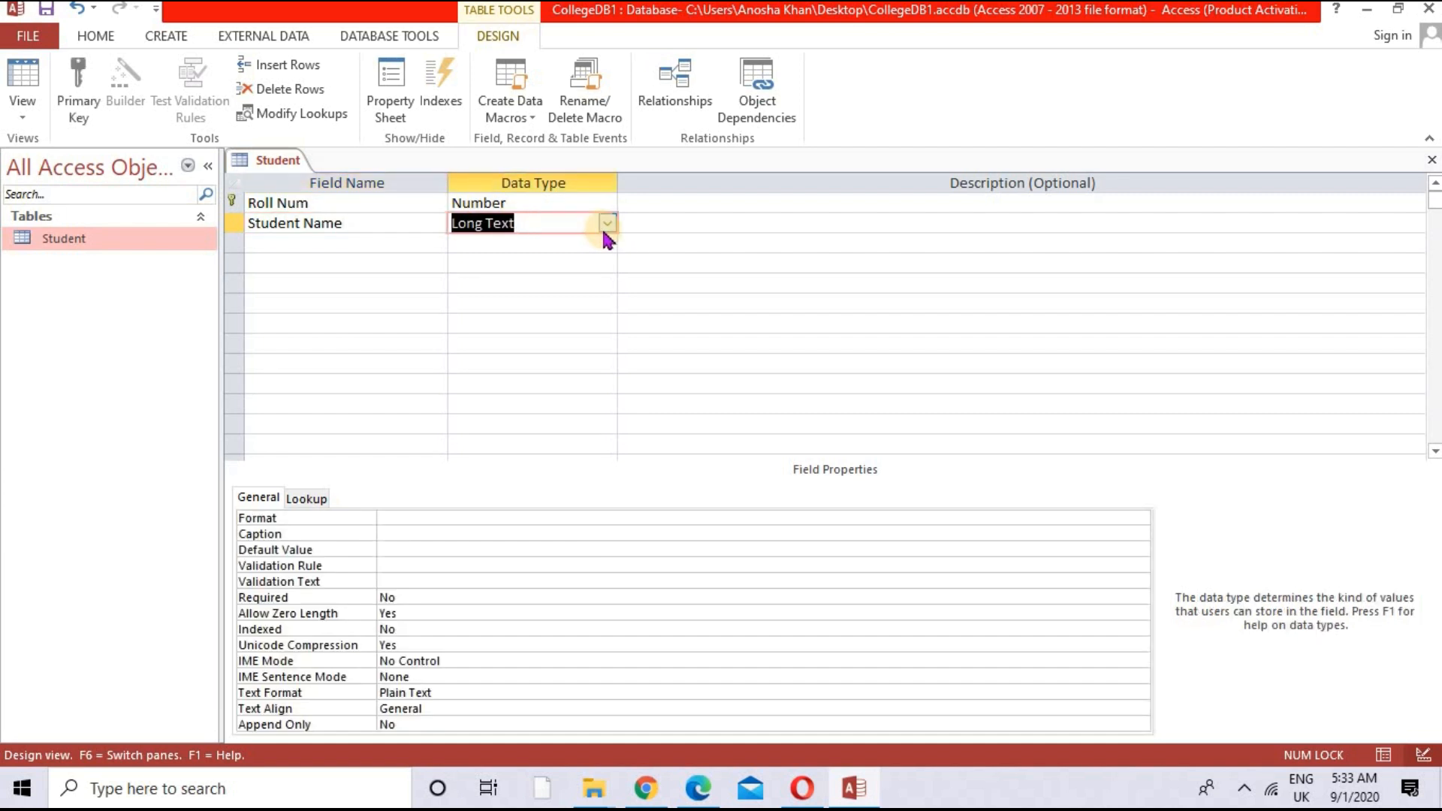
click(609, 224)
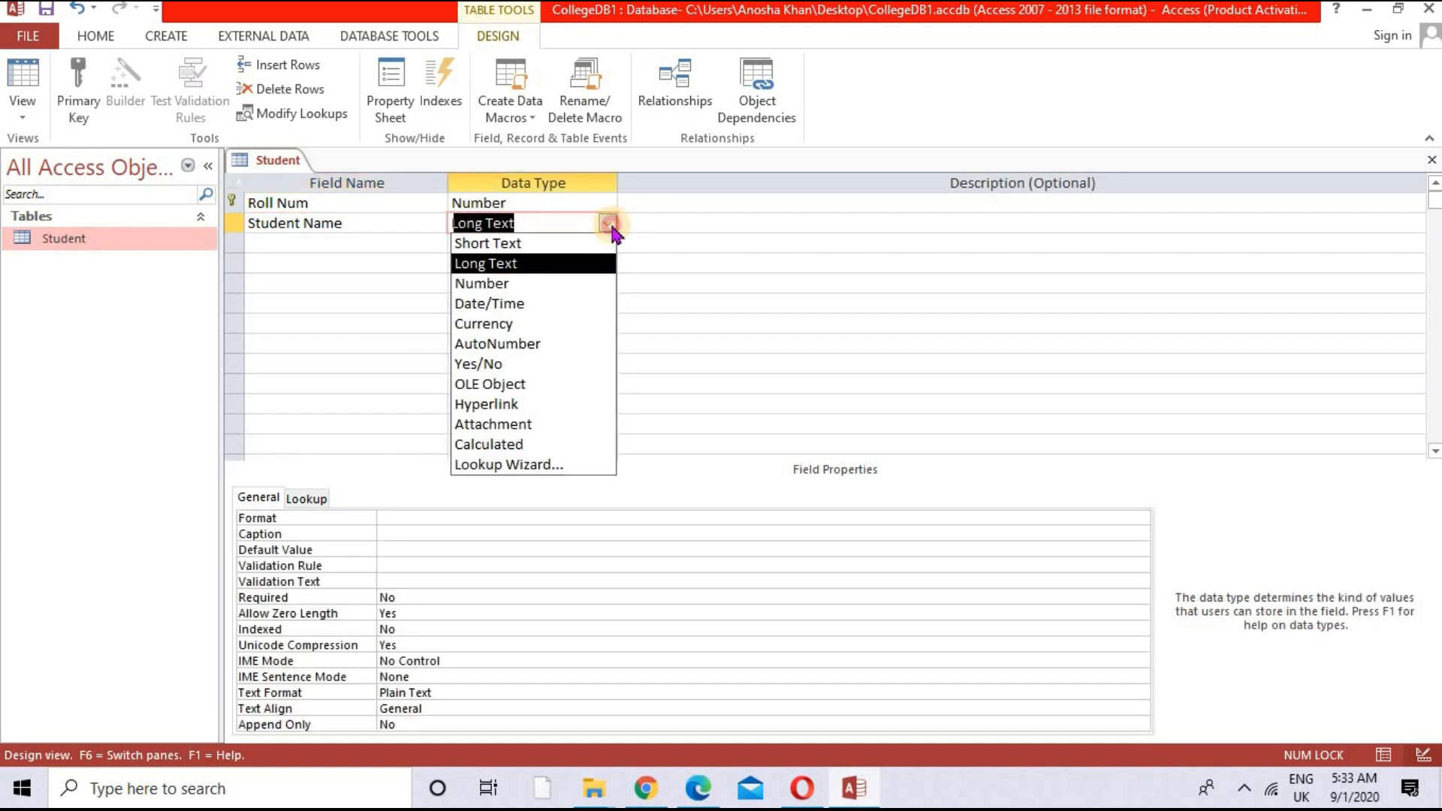
click(564, 246)
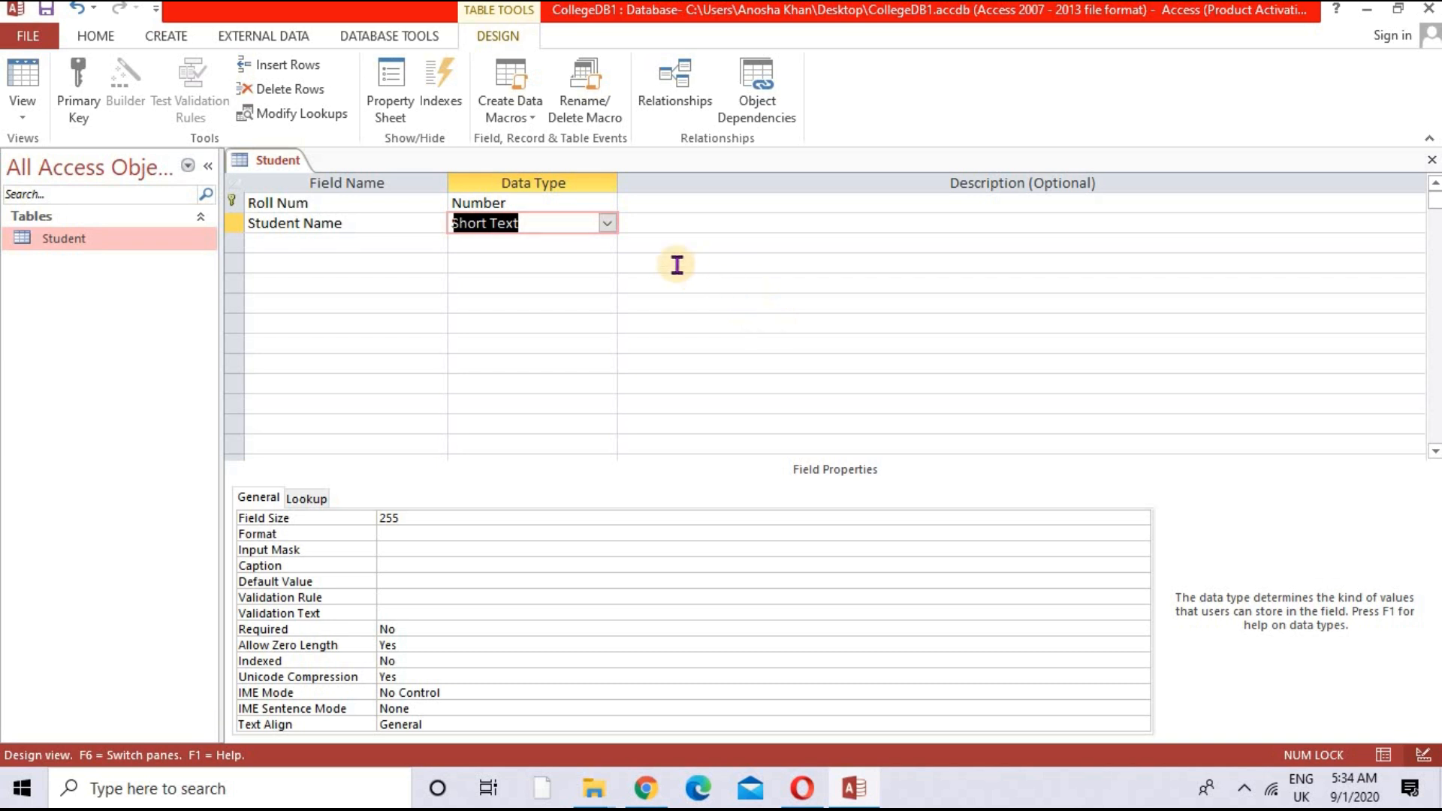
click(606, 224)
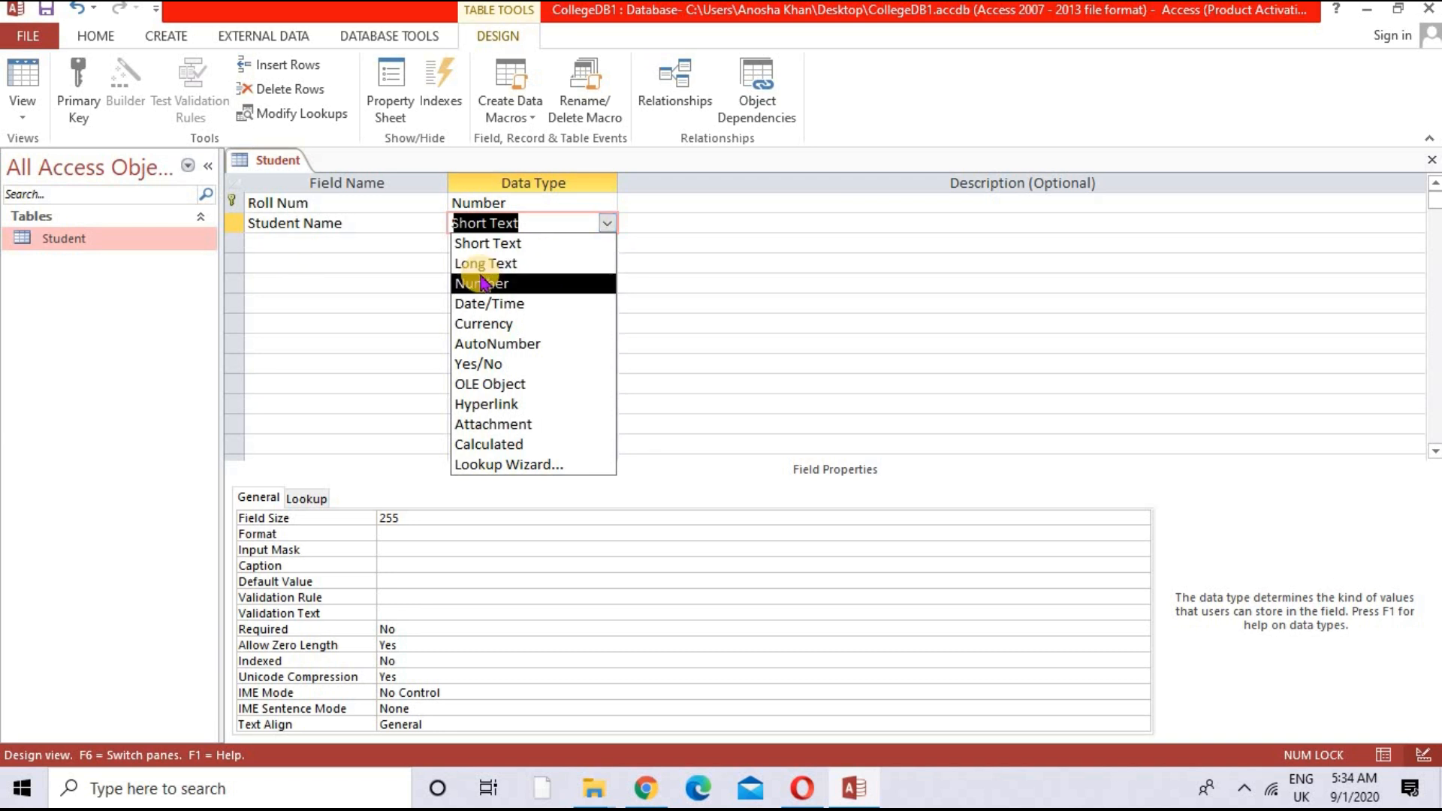
click(511, 244)
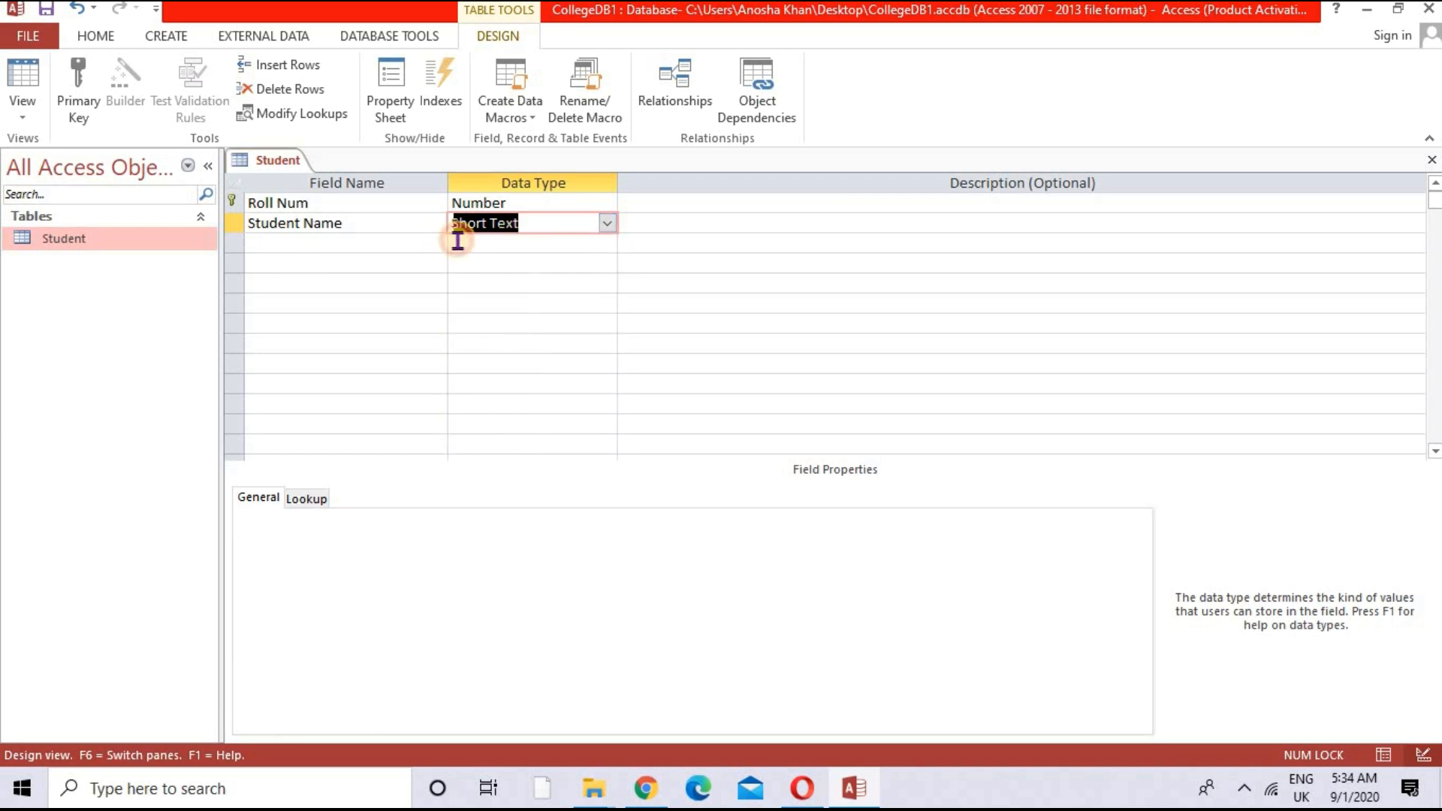
- Add a field named DOB below Student Name with the Date/Time data type
click(345, 248)
text(DOB)
click(579, 242)
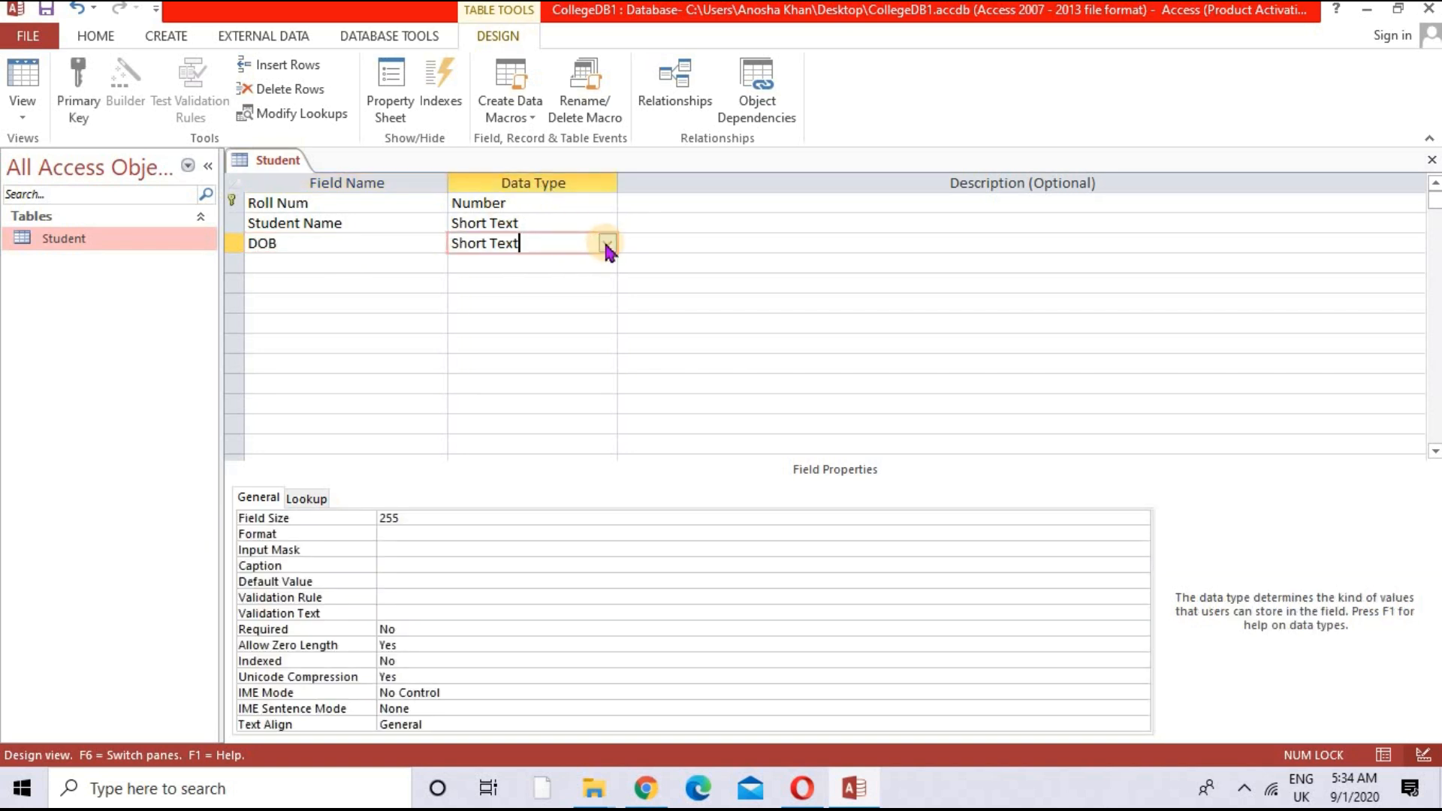
click(606, 242)
click(577, 330)
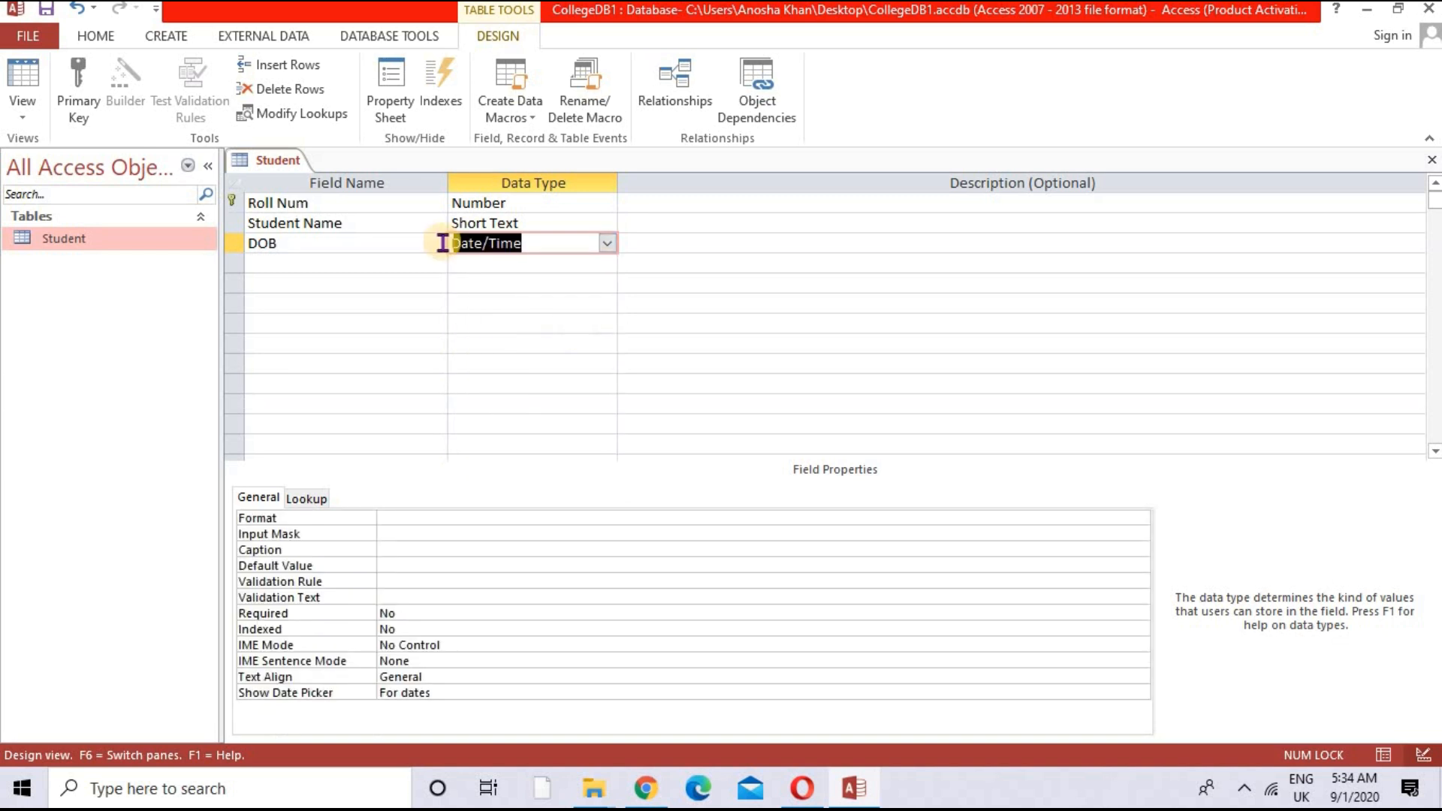
- Add a field named Marks below DOB with the Number data type
click(316, 262)
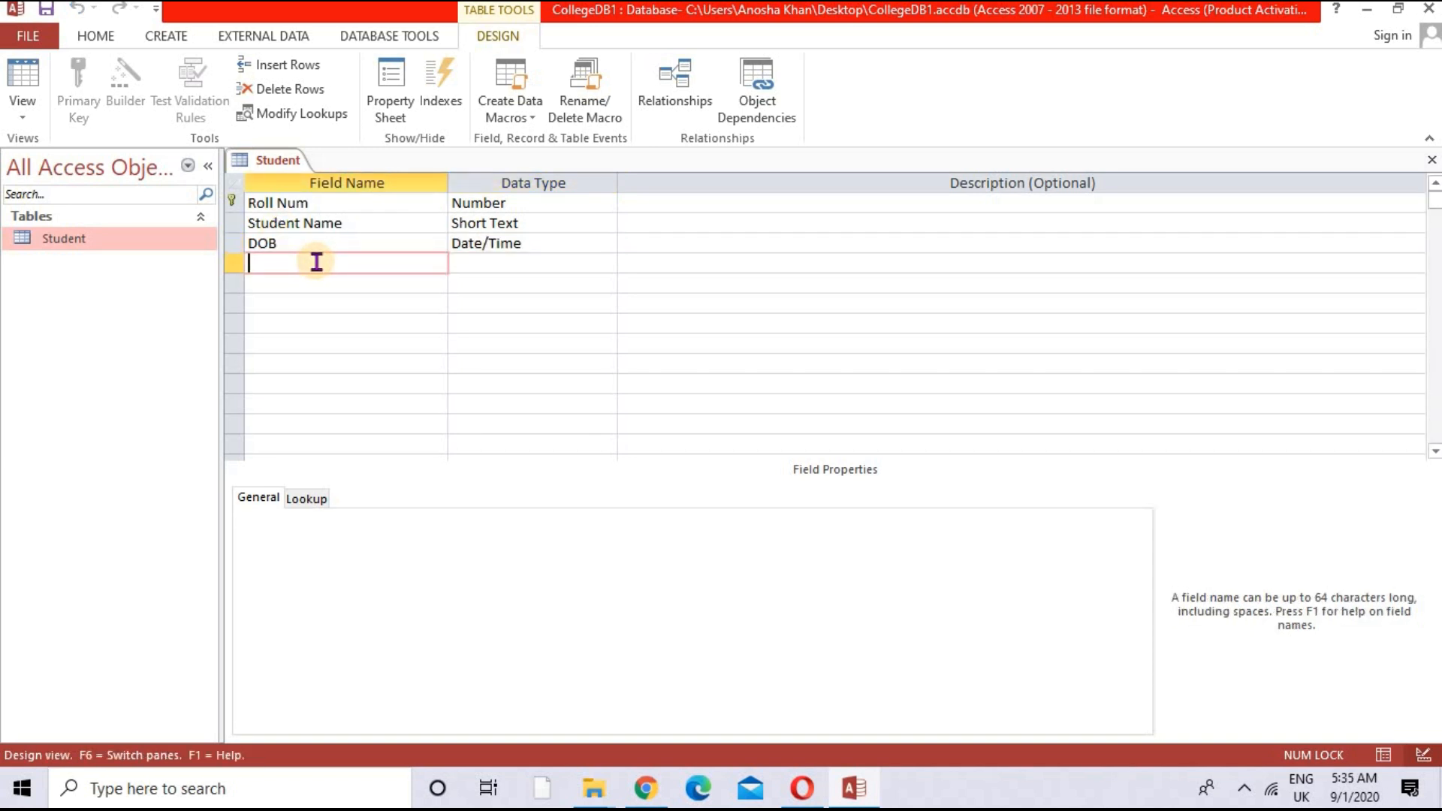
text(Marks)
click(580, 268)
click(606, 264)
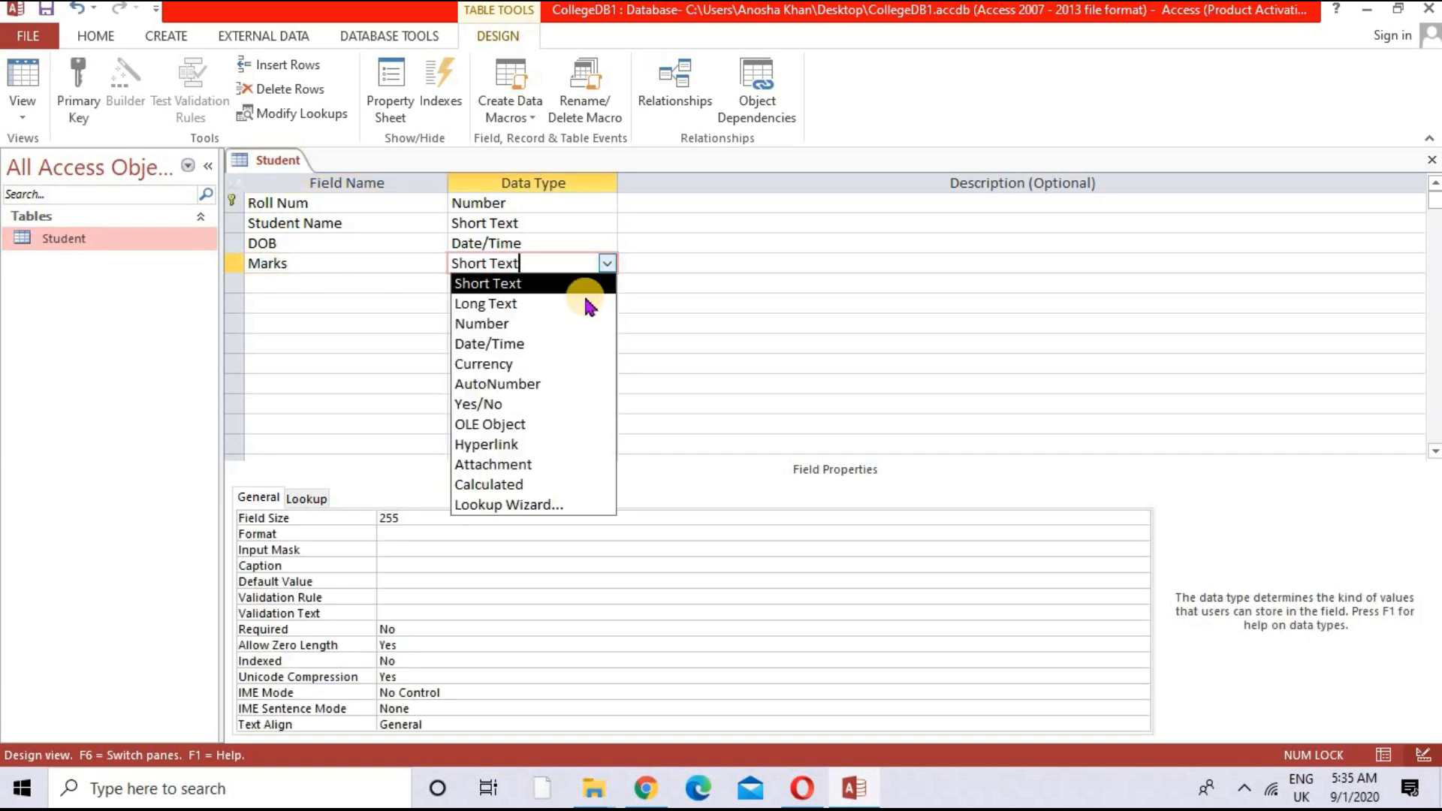
click(577, 324)
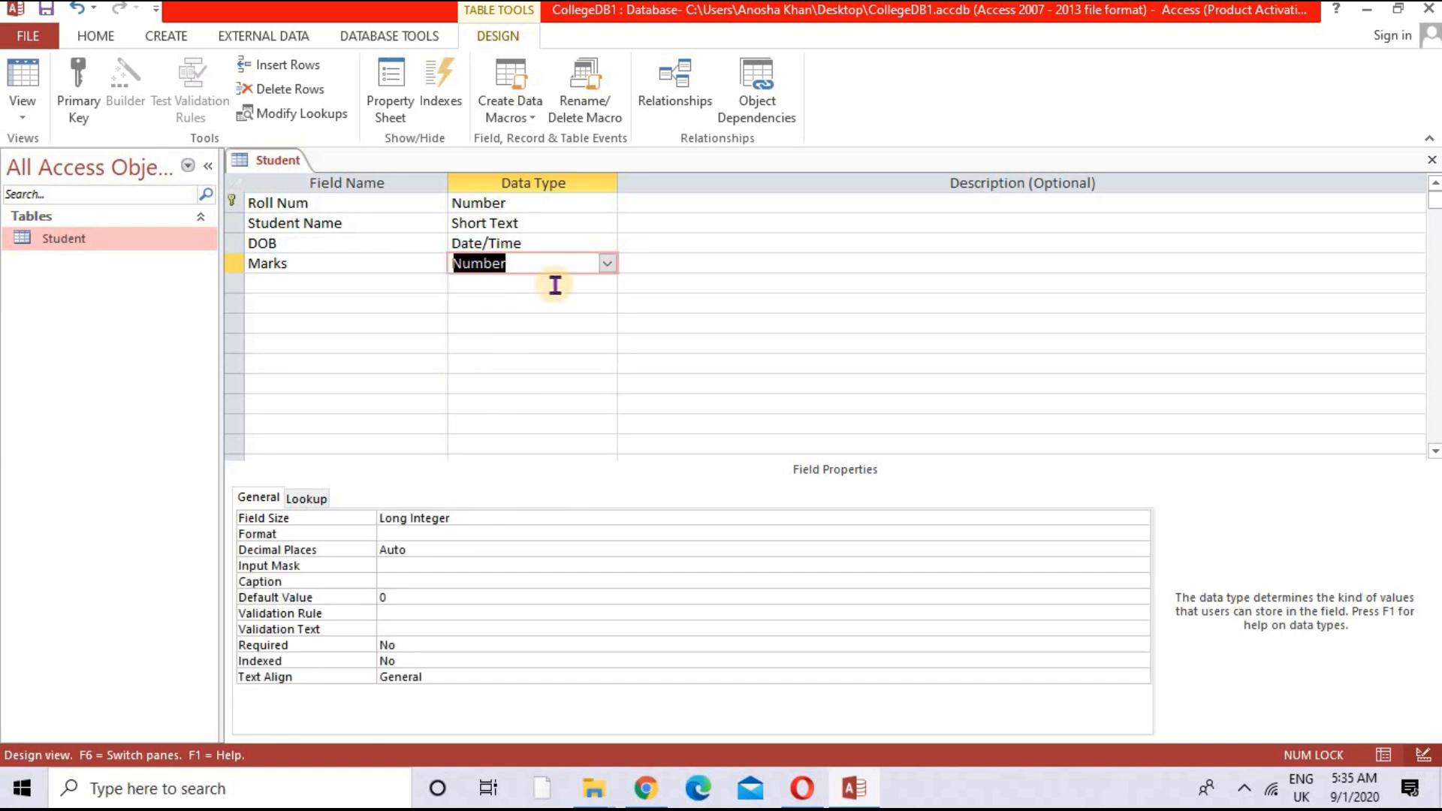
- Try the Yes/No data type on the Marks field and set it back to Number
click(605, 266)
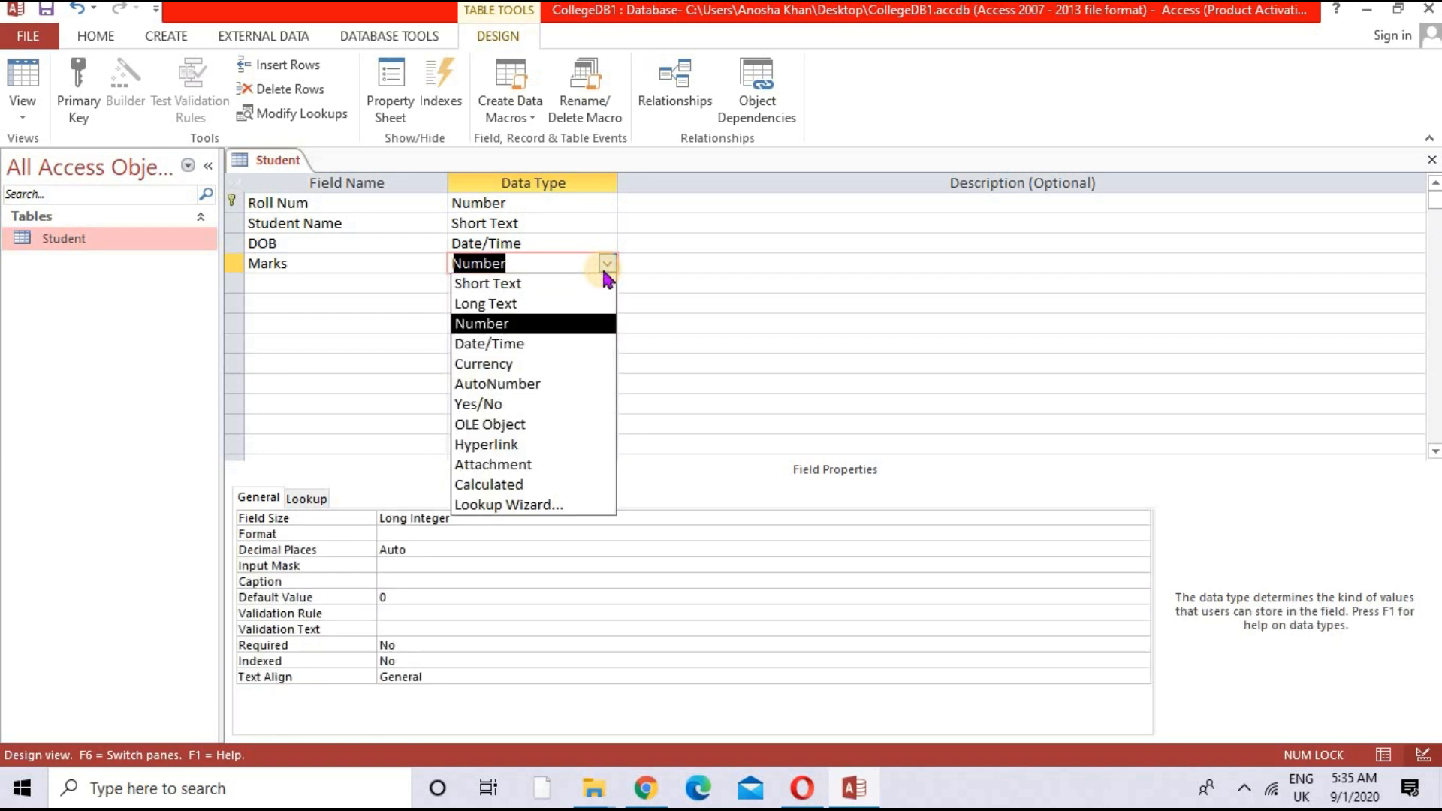
click(588, 404)
click(588, 404)
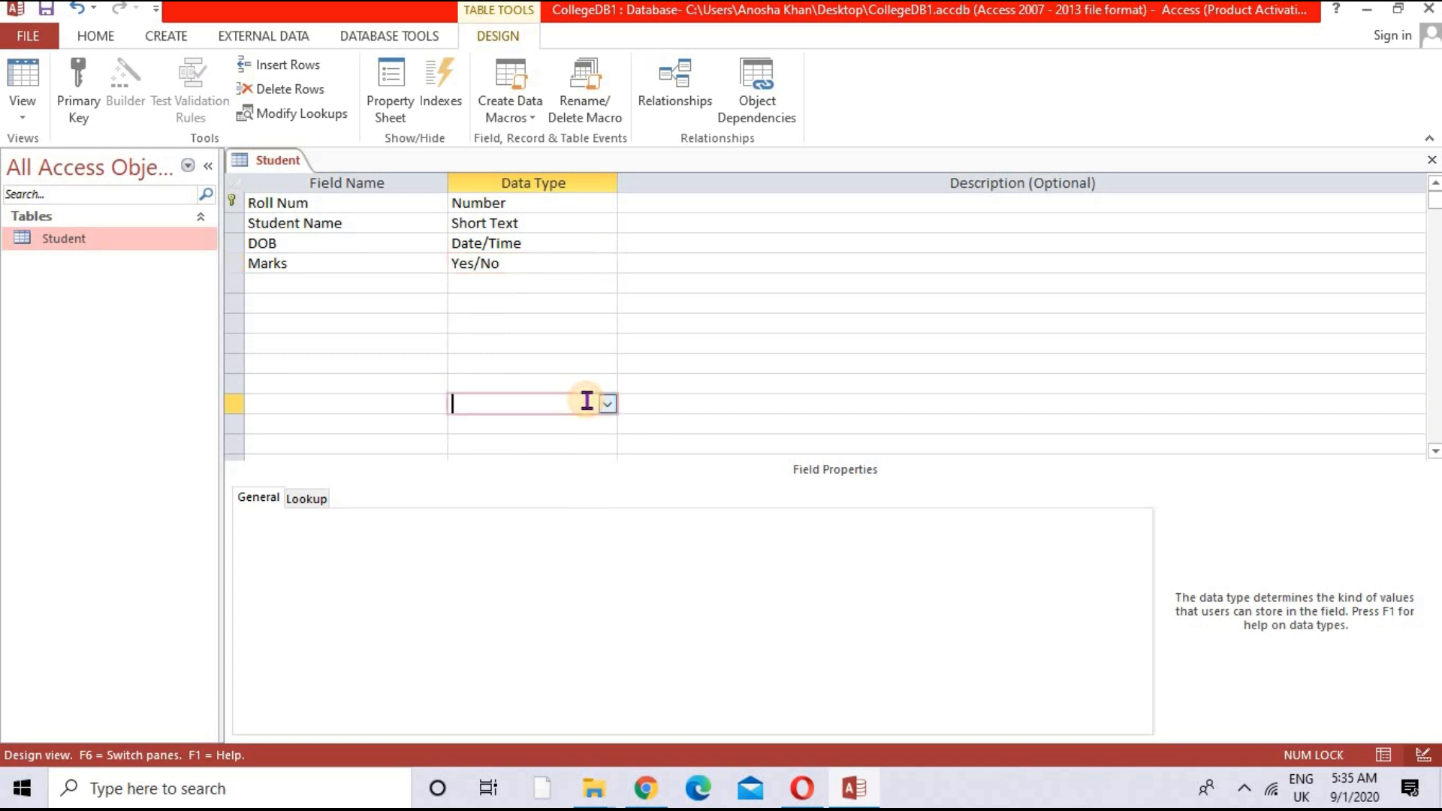
click(583, 262)
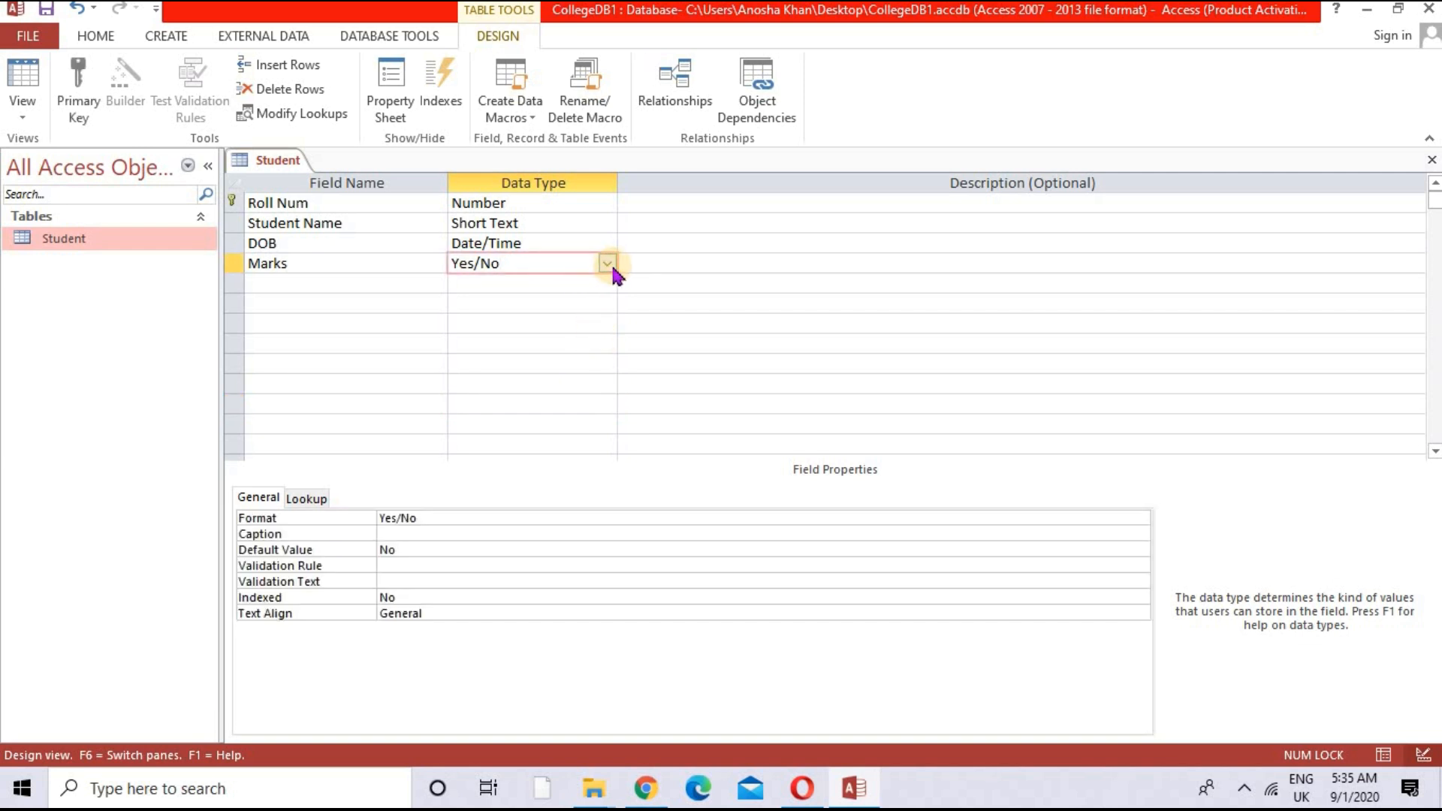
click(608, 264)
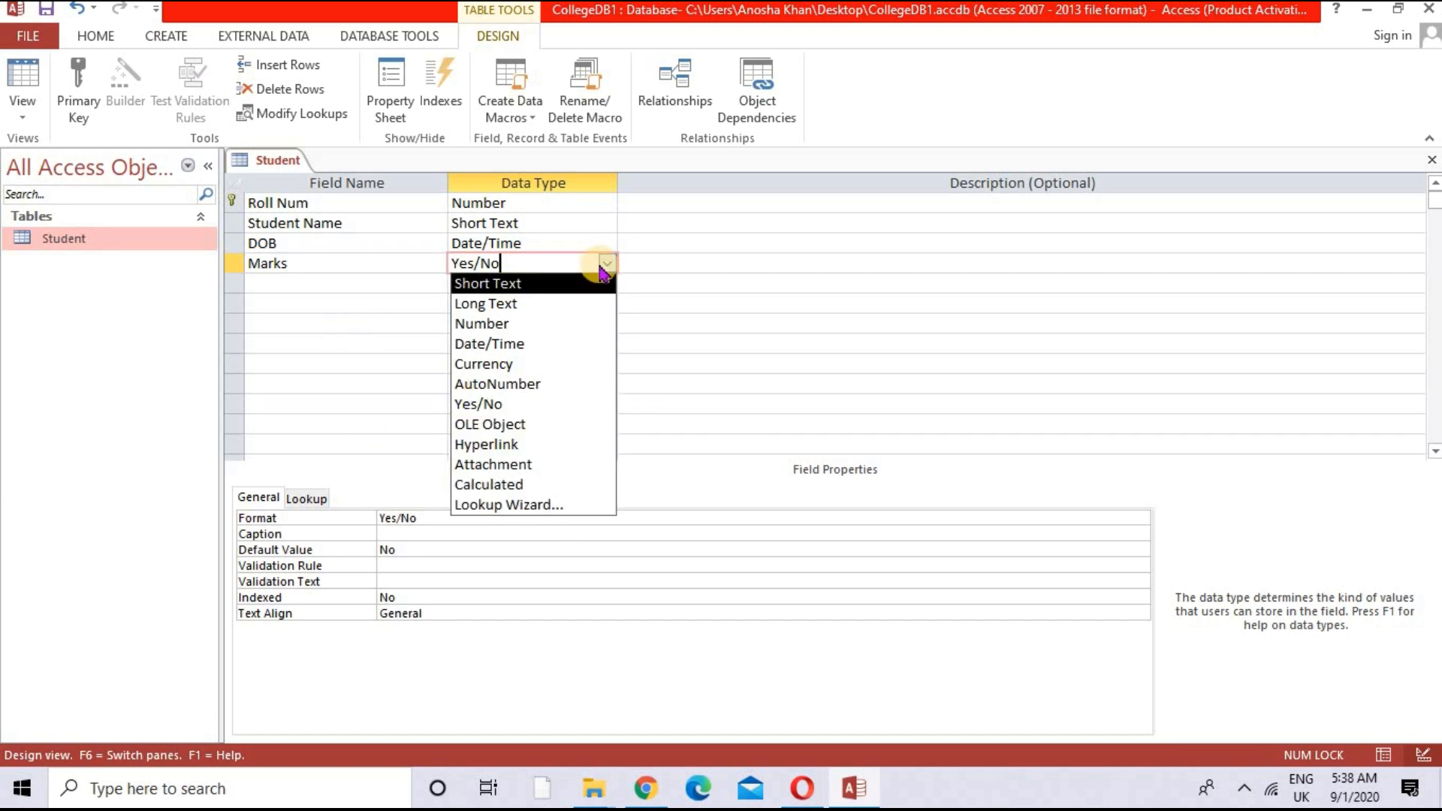
click(563, 324)
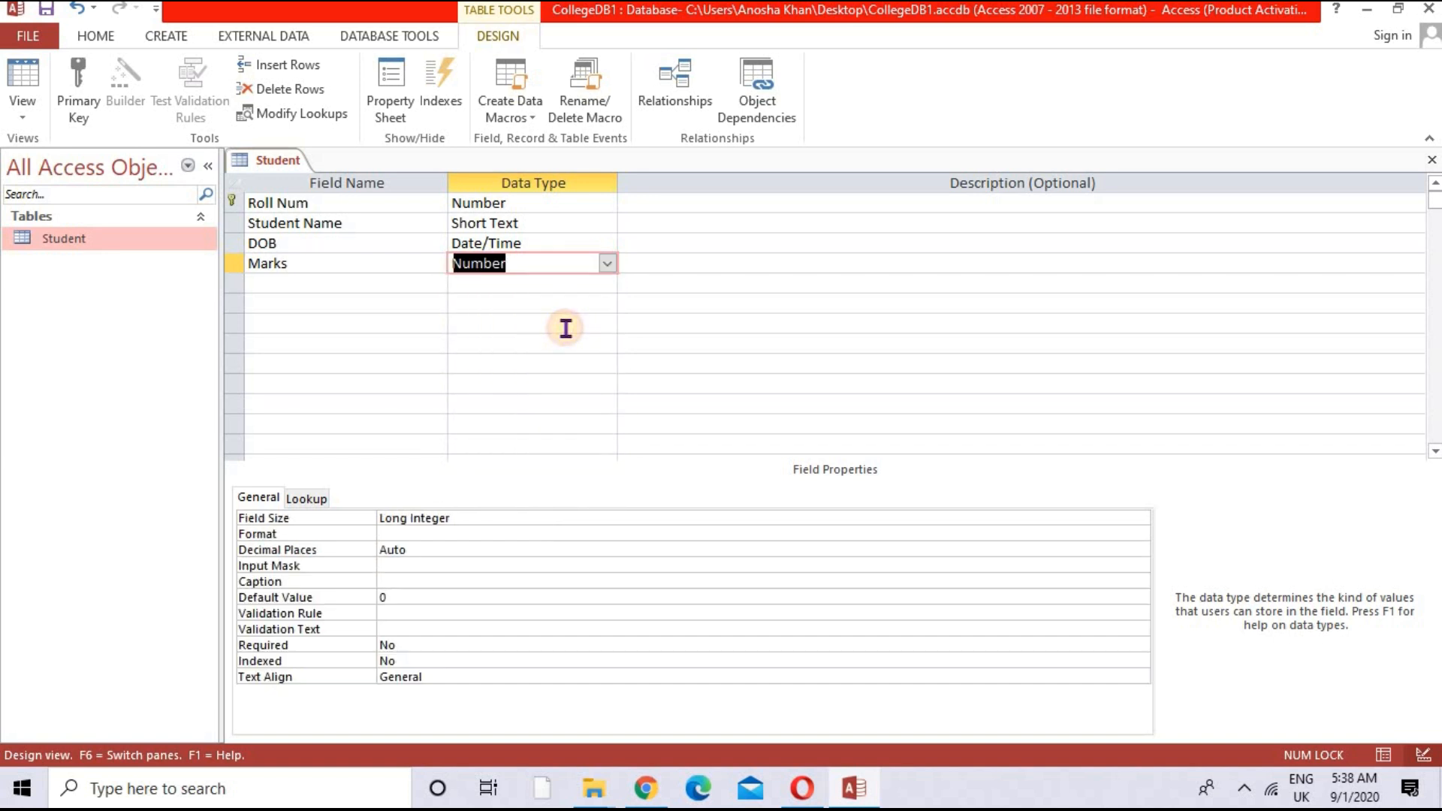
- Add a field named Teacher ID below Marks with the Number data type
click(360, 290)
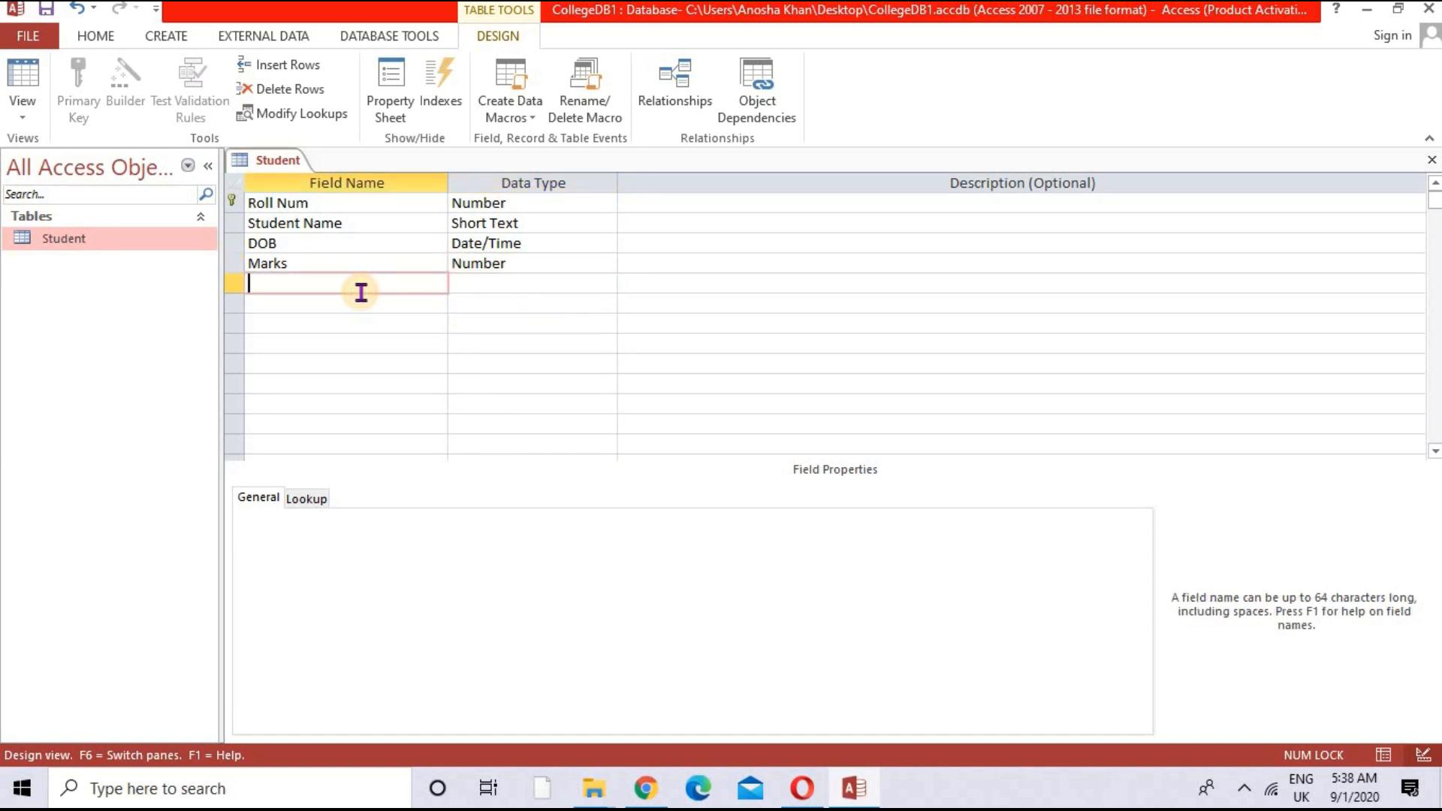
text(Teacher ID)
click(509, 287)
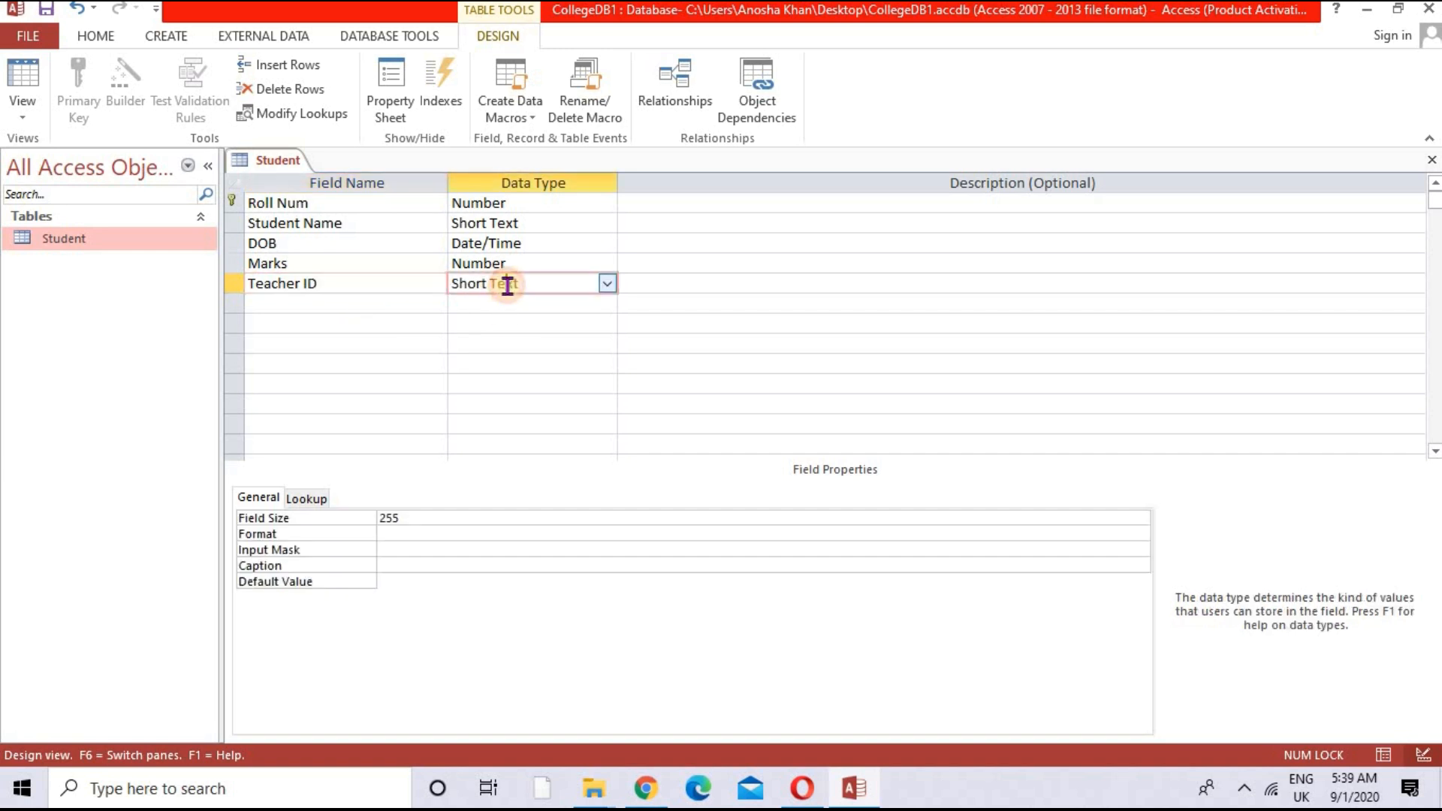
click(607, 284)
click(585, 343)
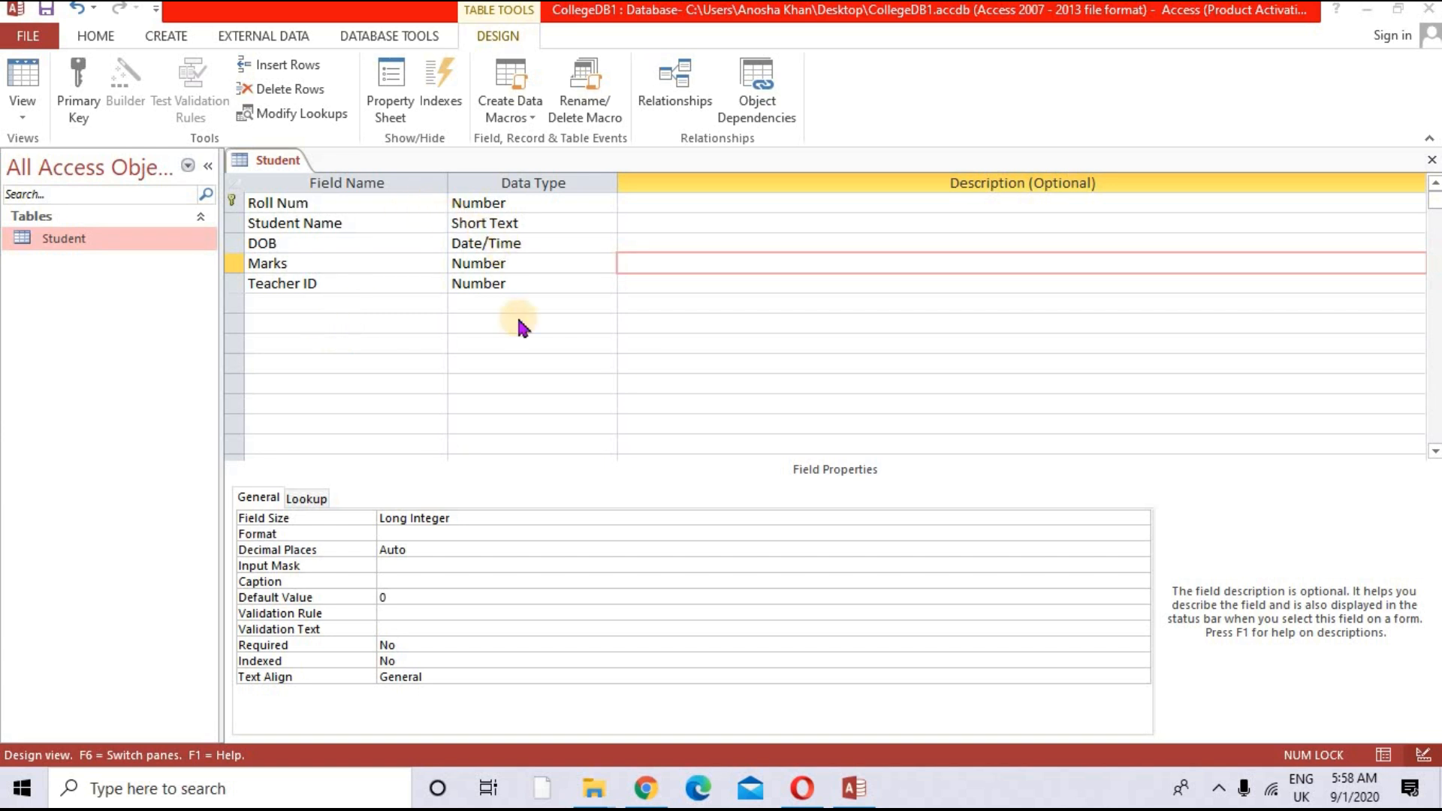
click(819, 203)
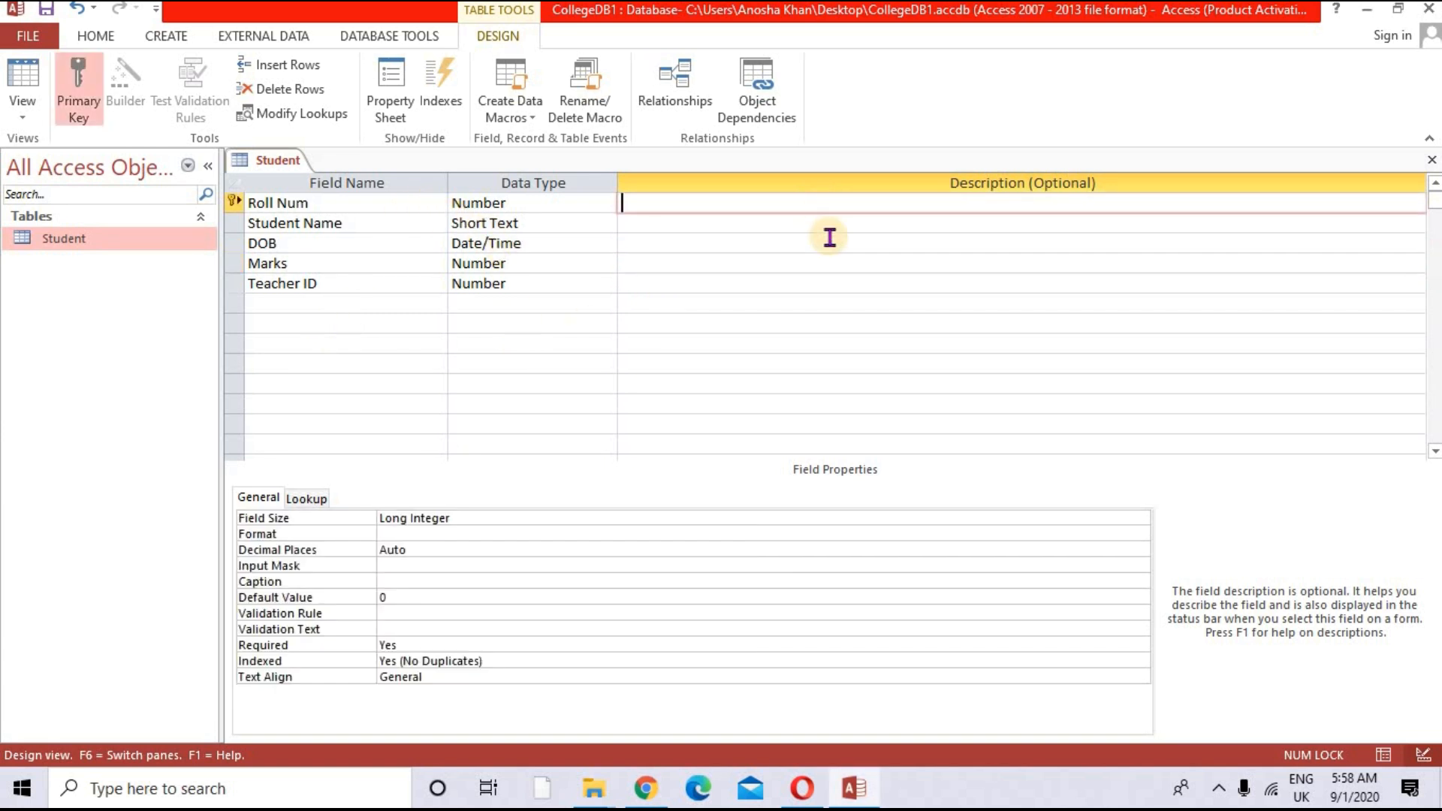
click(825, 223)
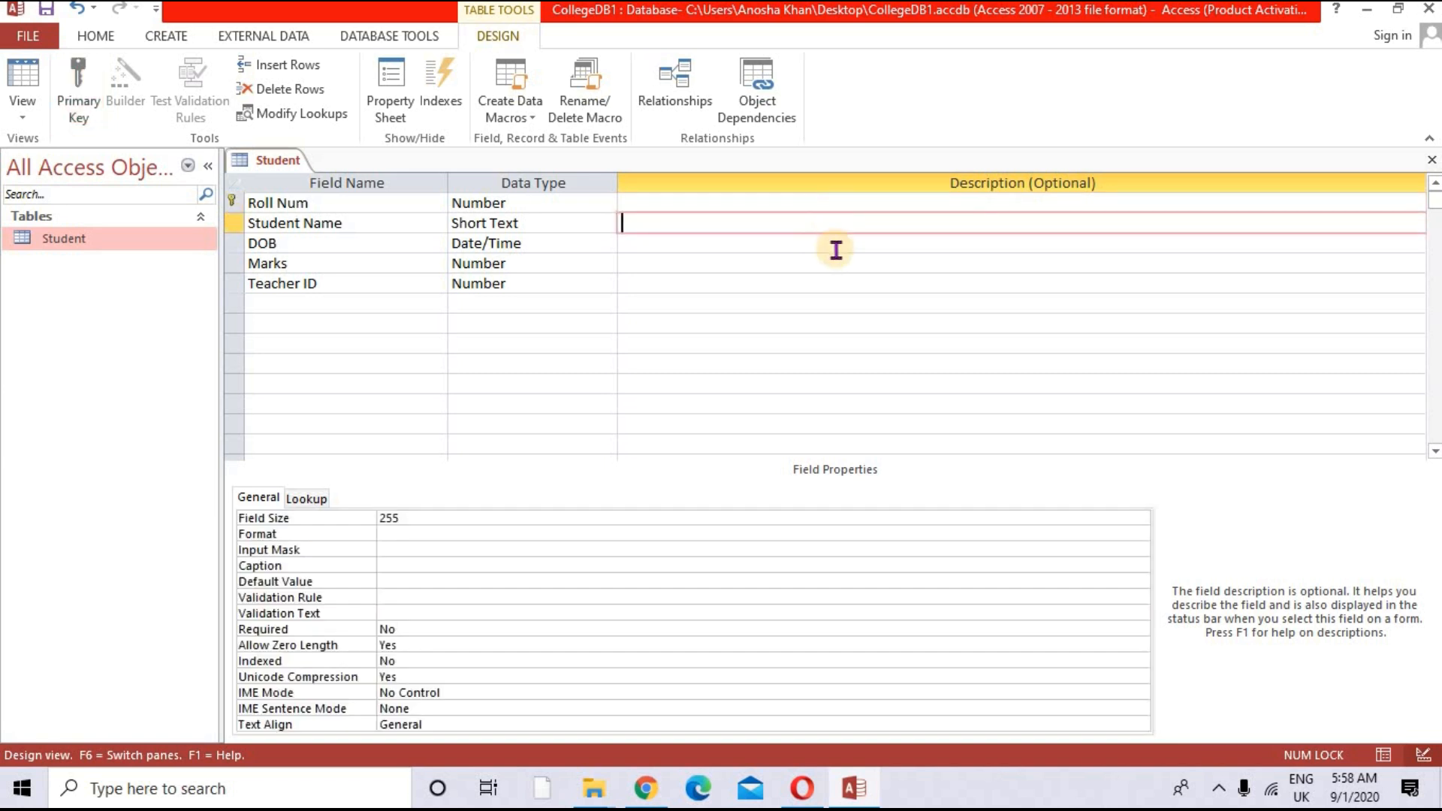
click(833, 244)
click(835, 269)
click(847, 300)
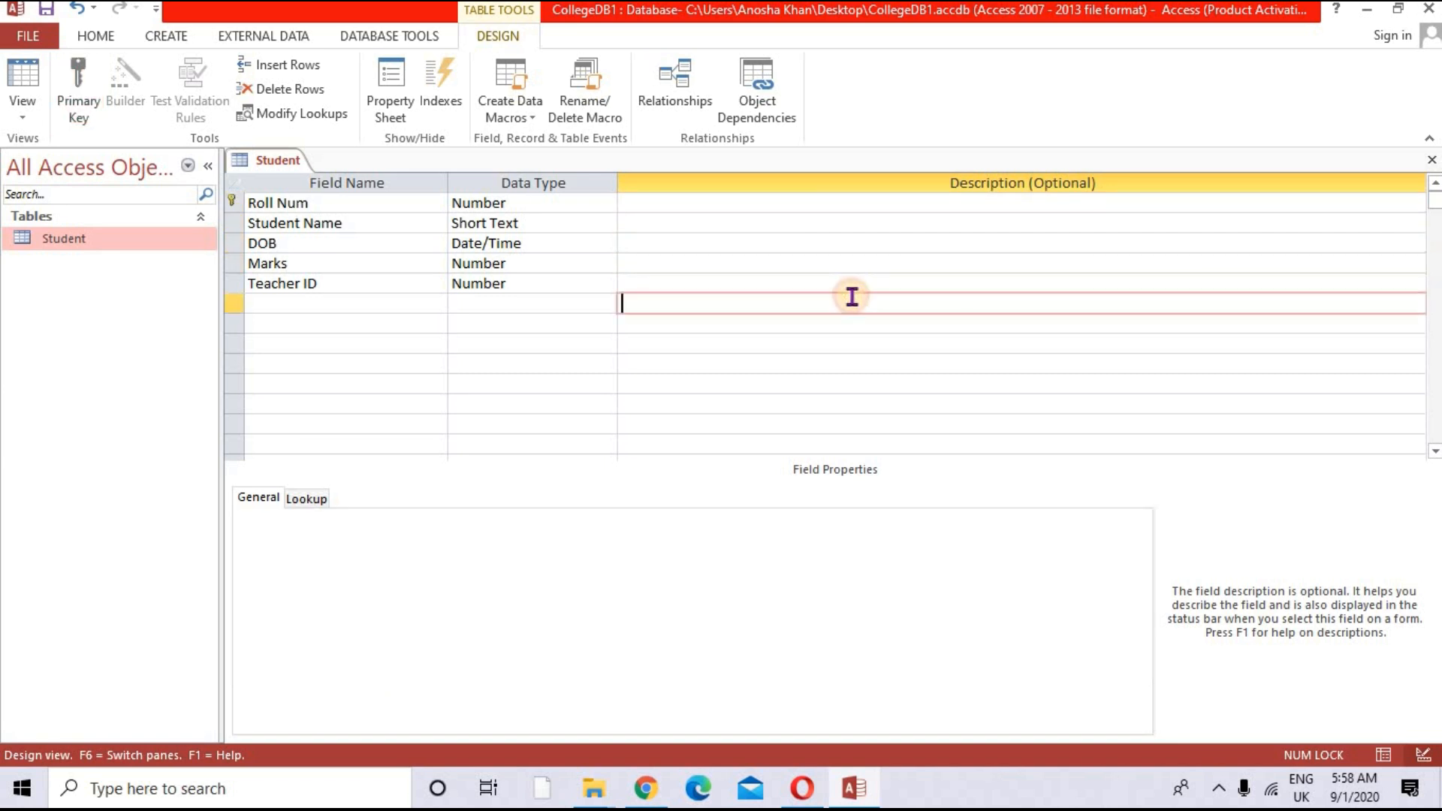
click(835, 286)
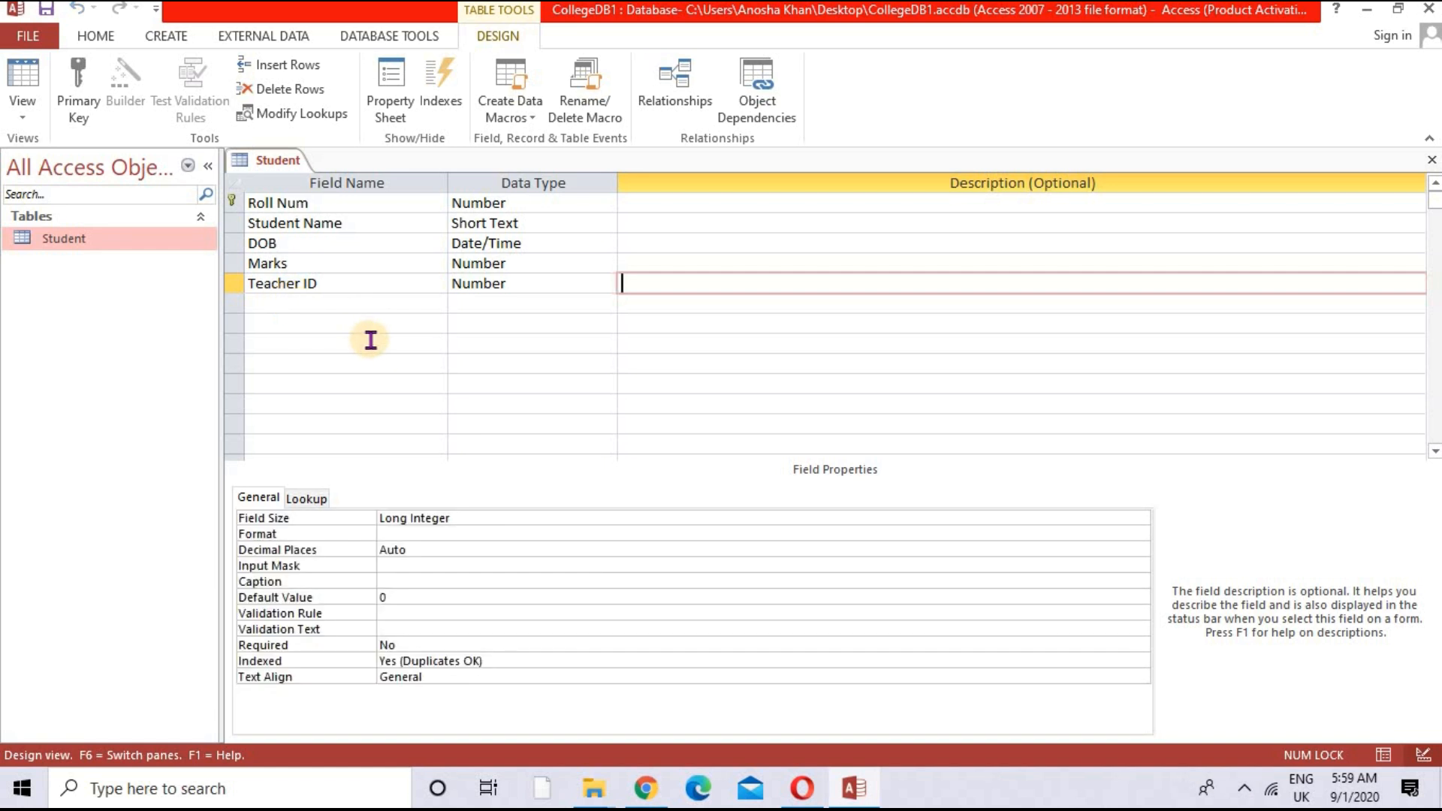
- Remove the primary key from the Roll Num field and set it on the same field again
click(233, 203)
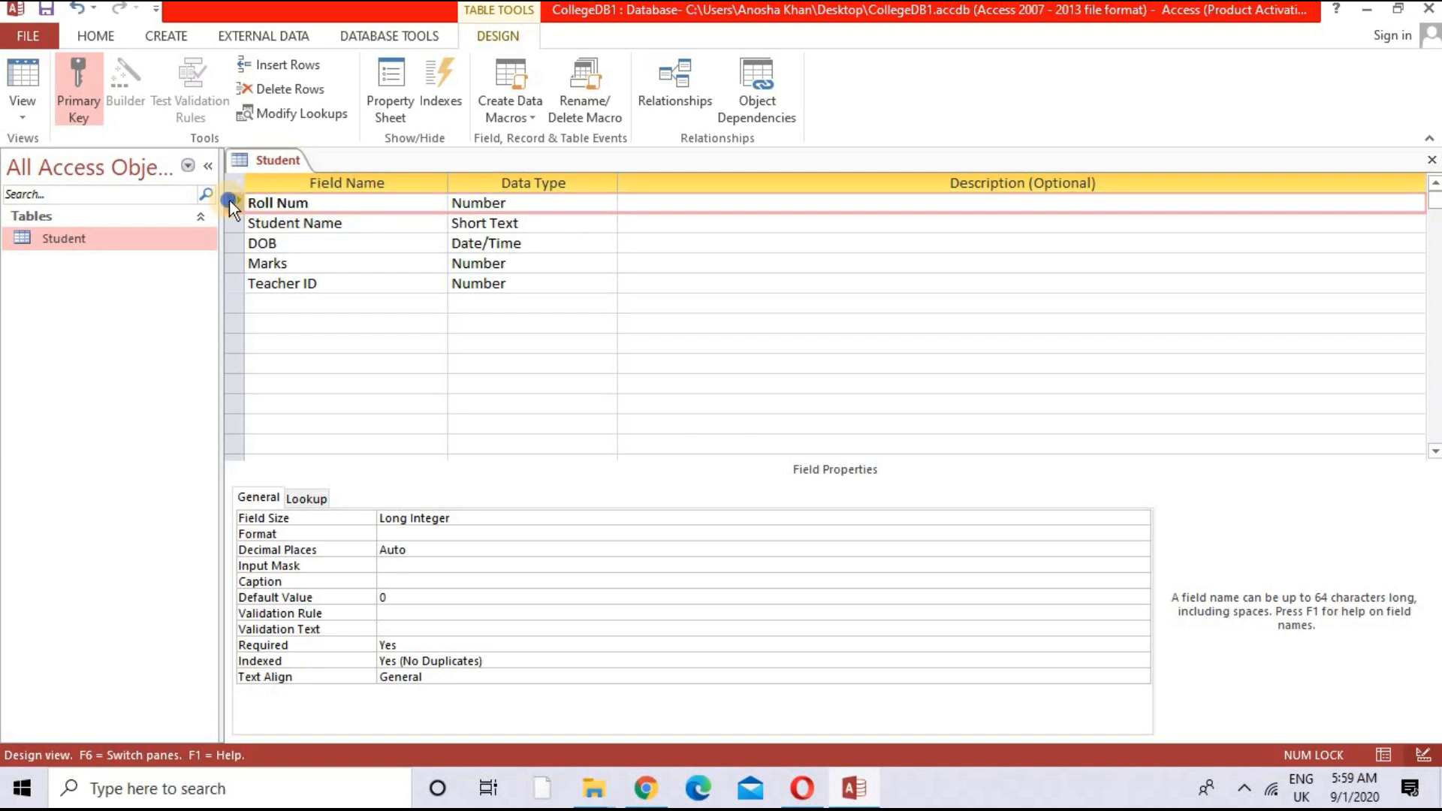
right_click(229, 202)
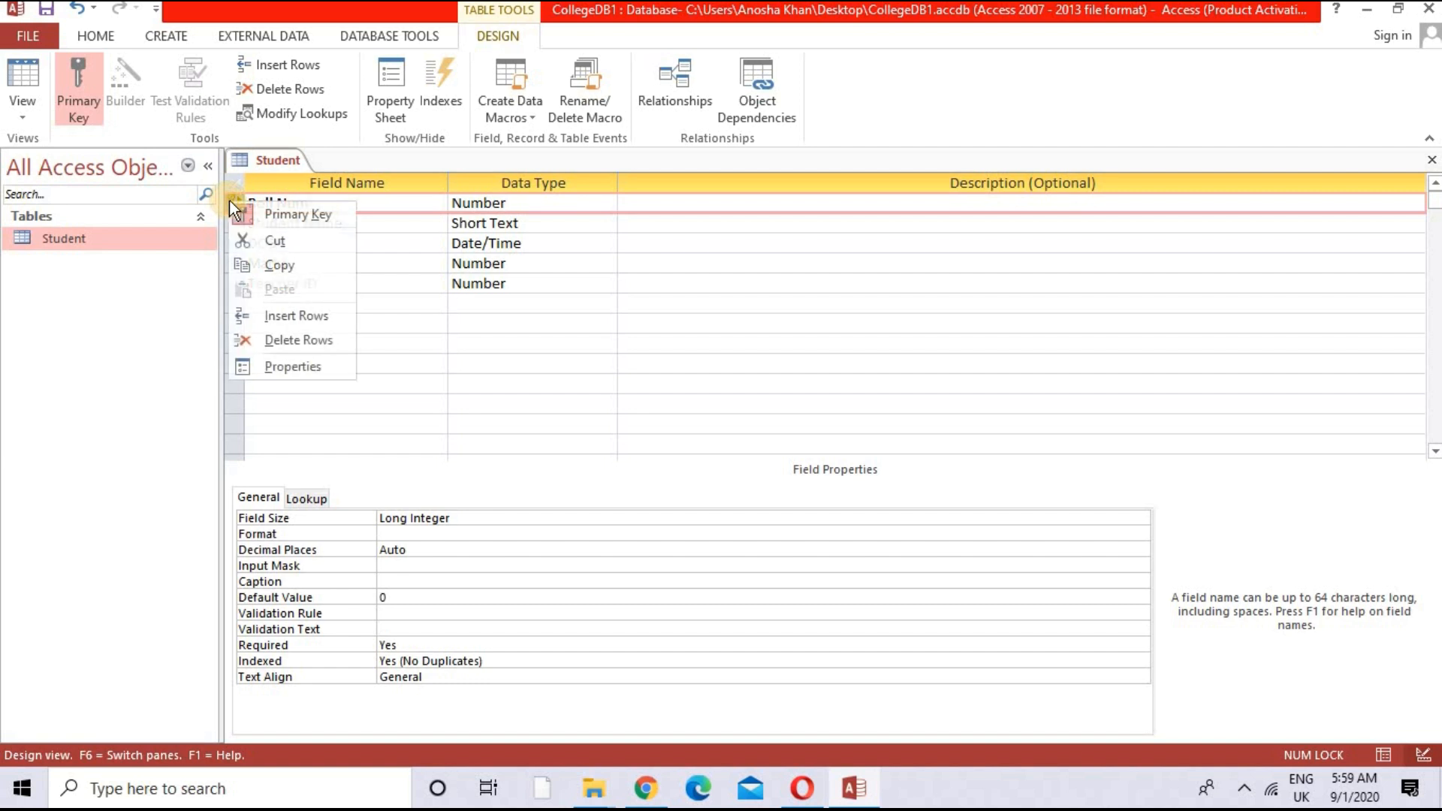
click(311, 215)
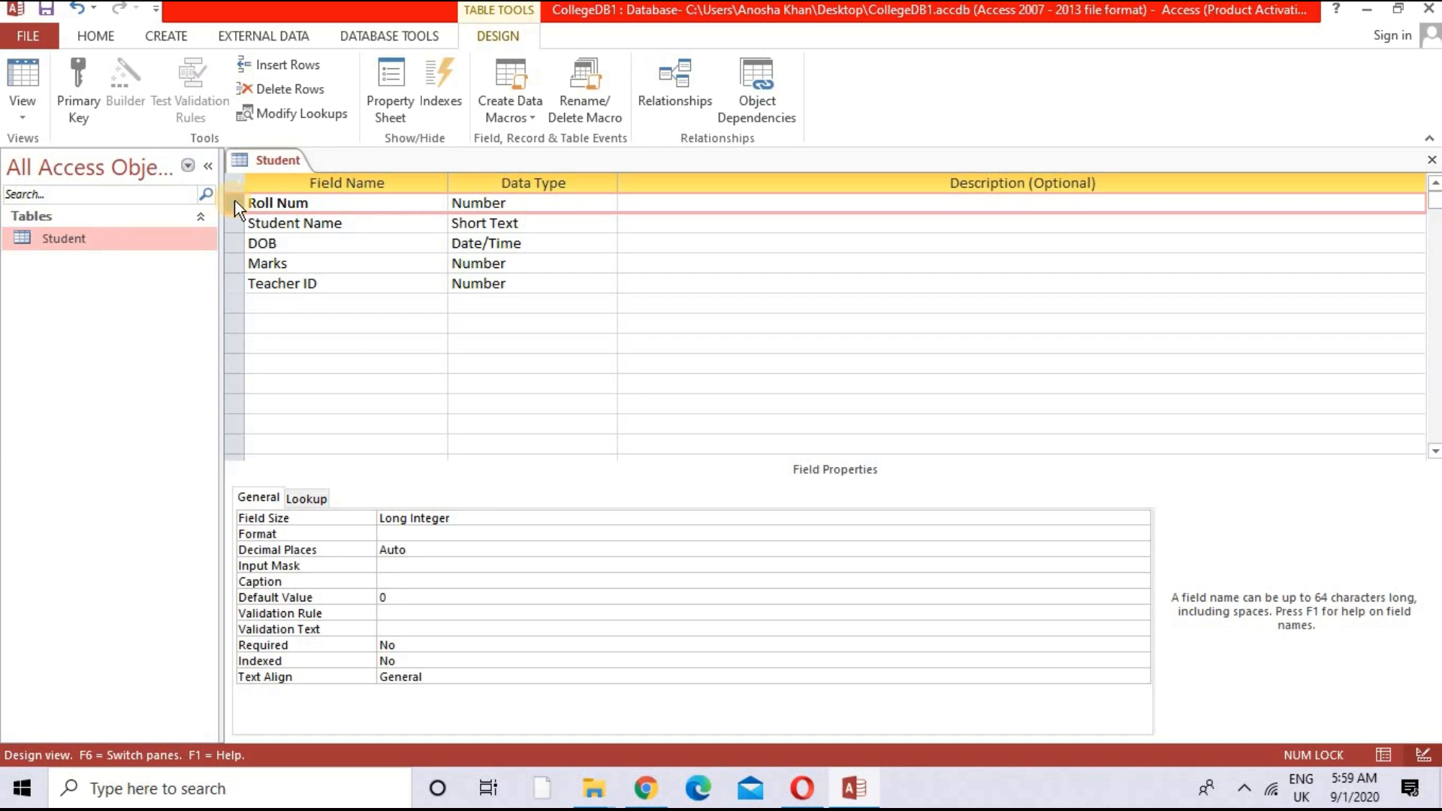
right_click(235, 199)
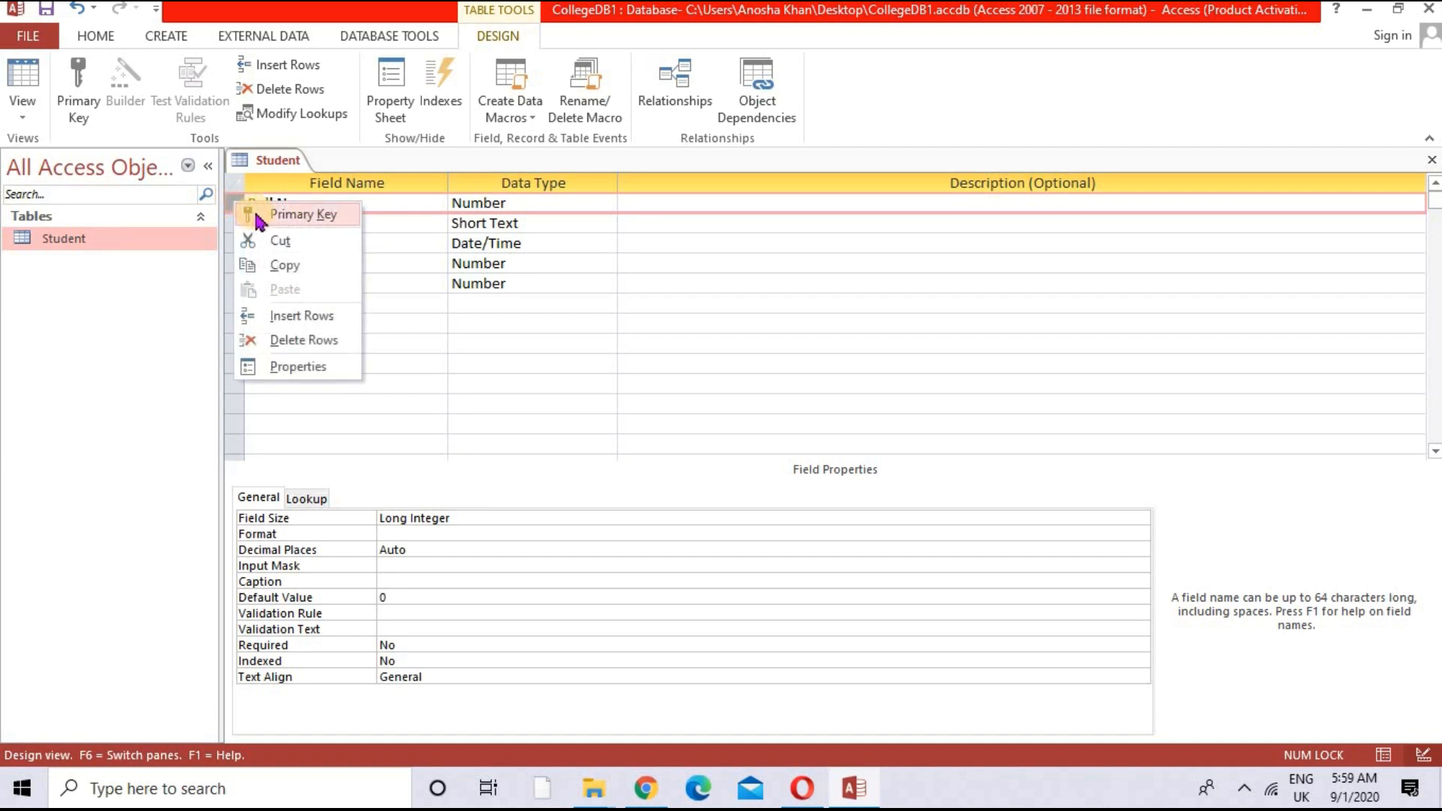
click(258, 217)
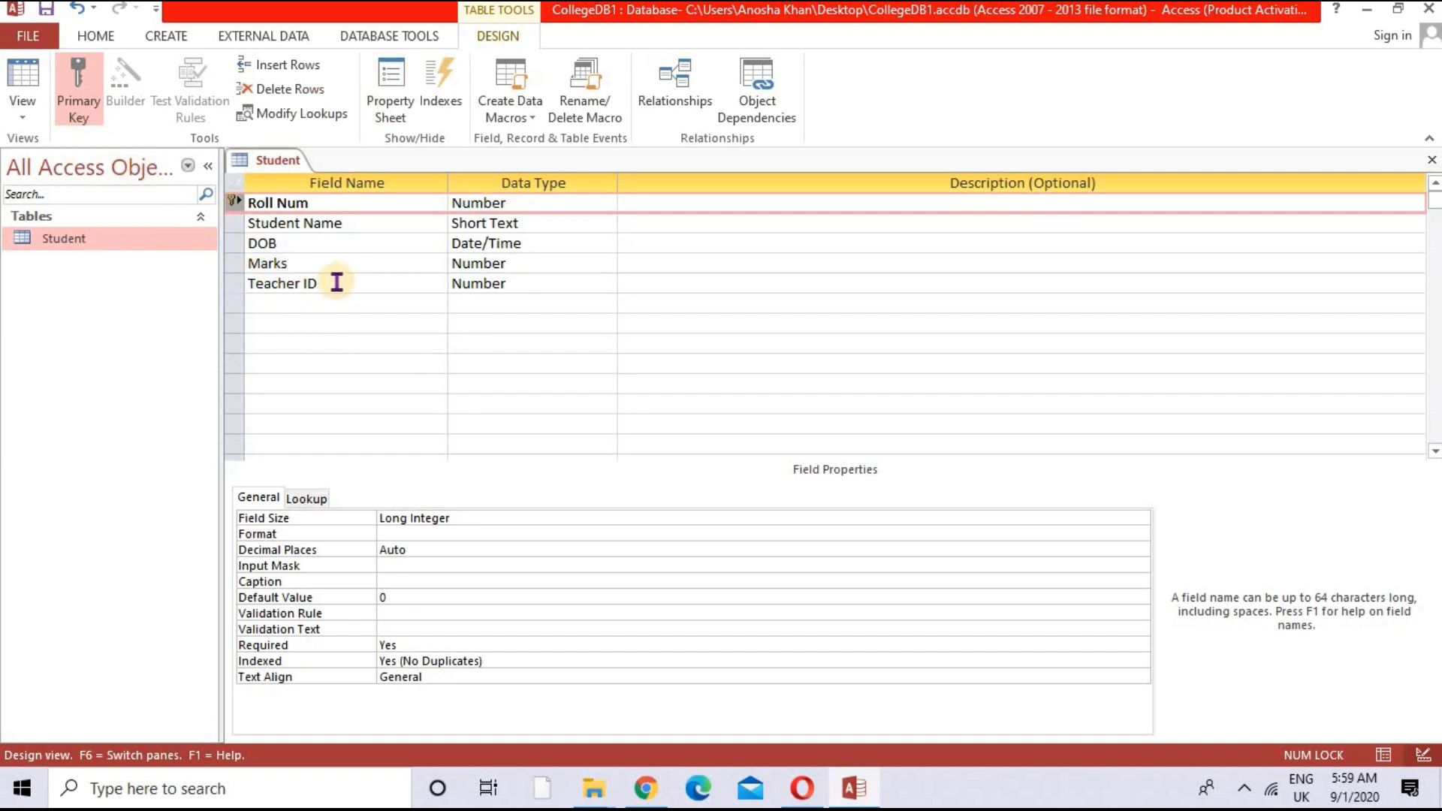
- Switch the Student table to Datasheet View, saving the table design
click(27, 124)
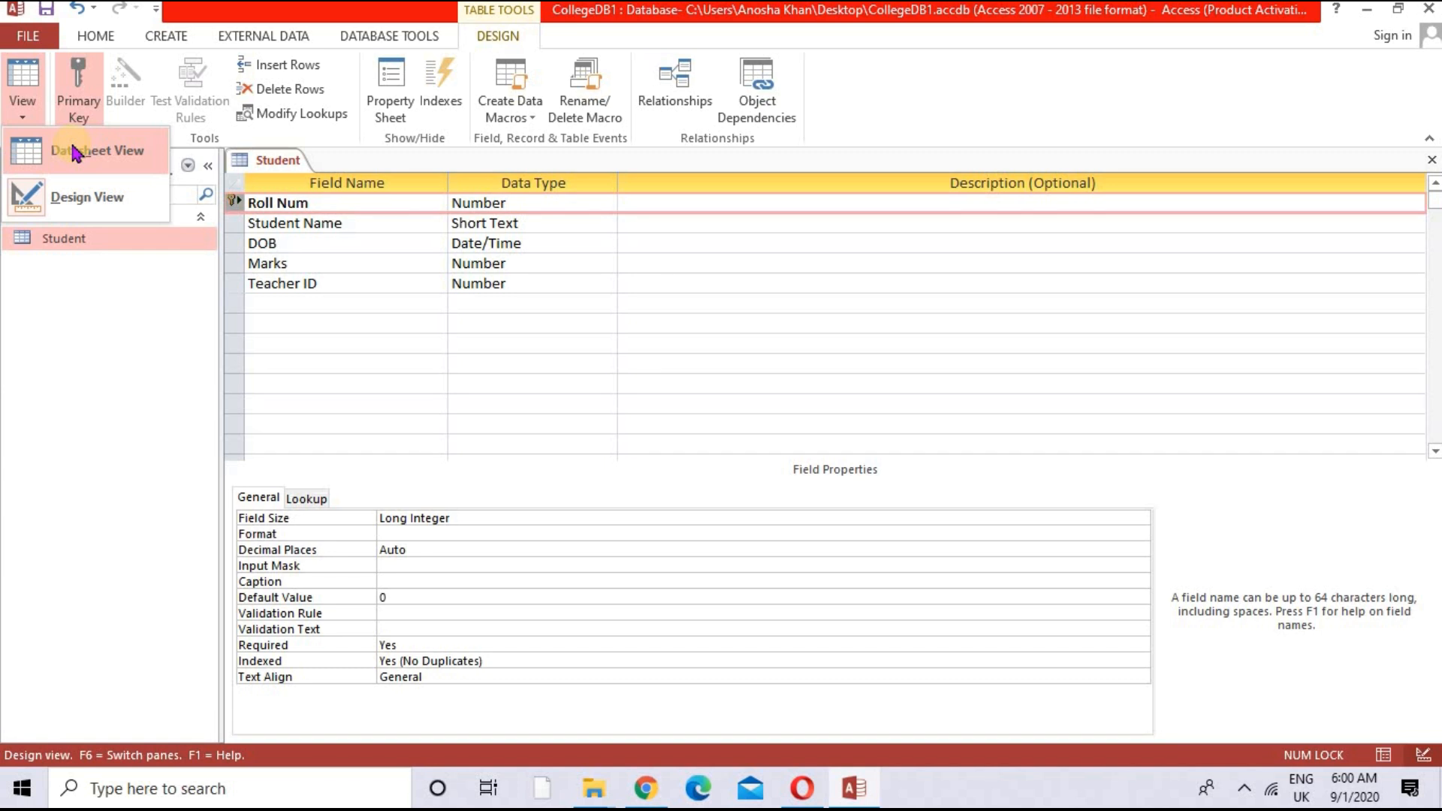
click(96, 151)
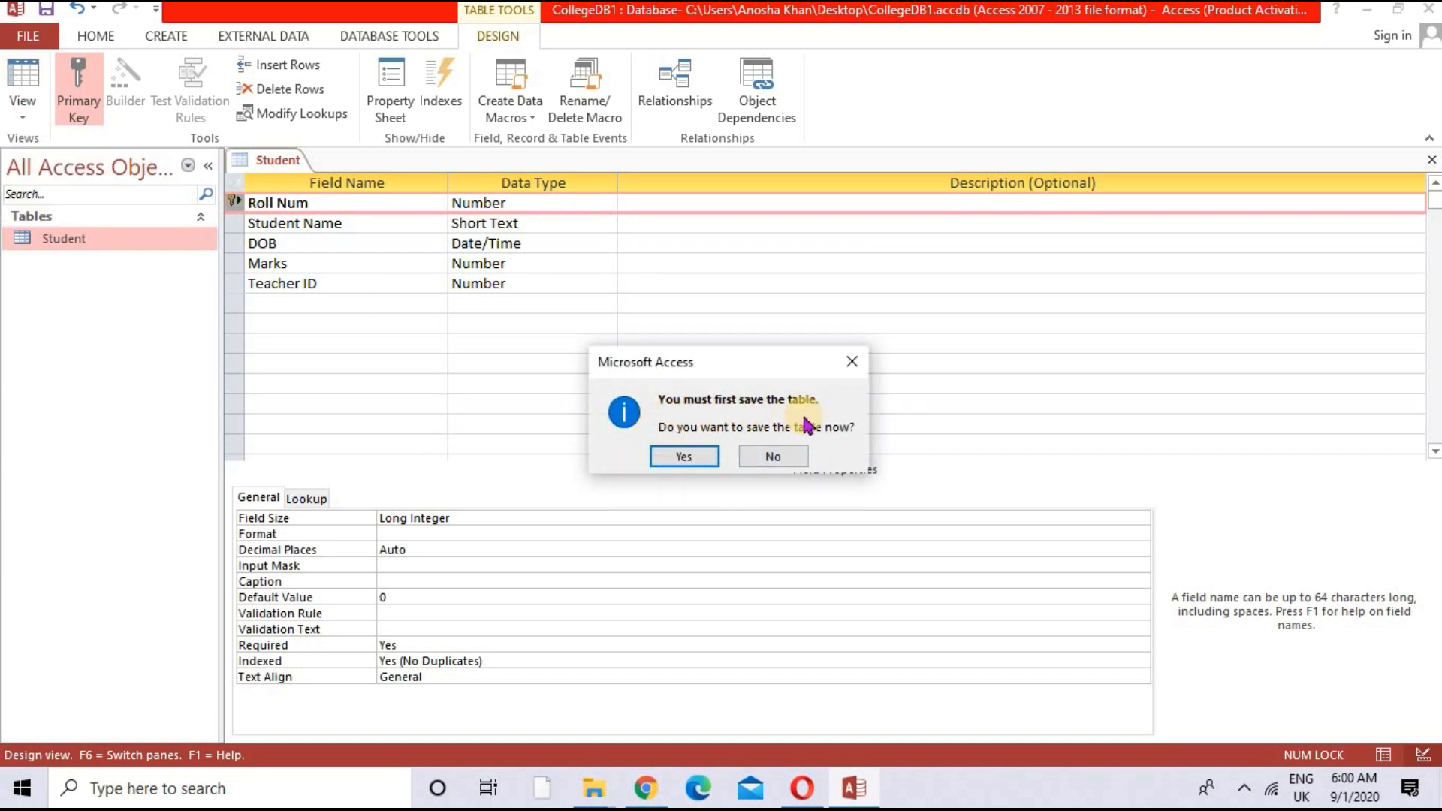
click(683, 456)
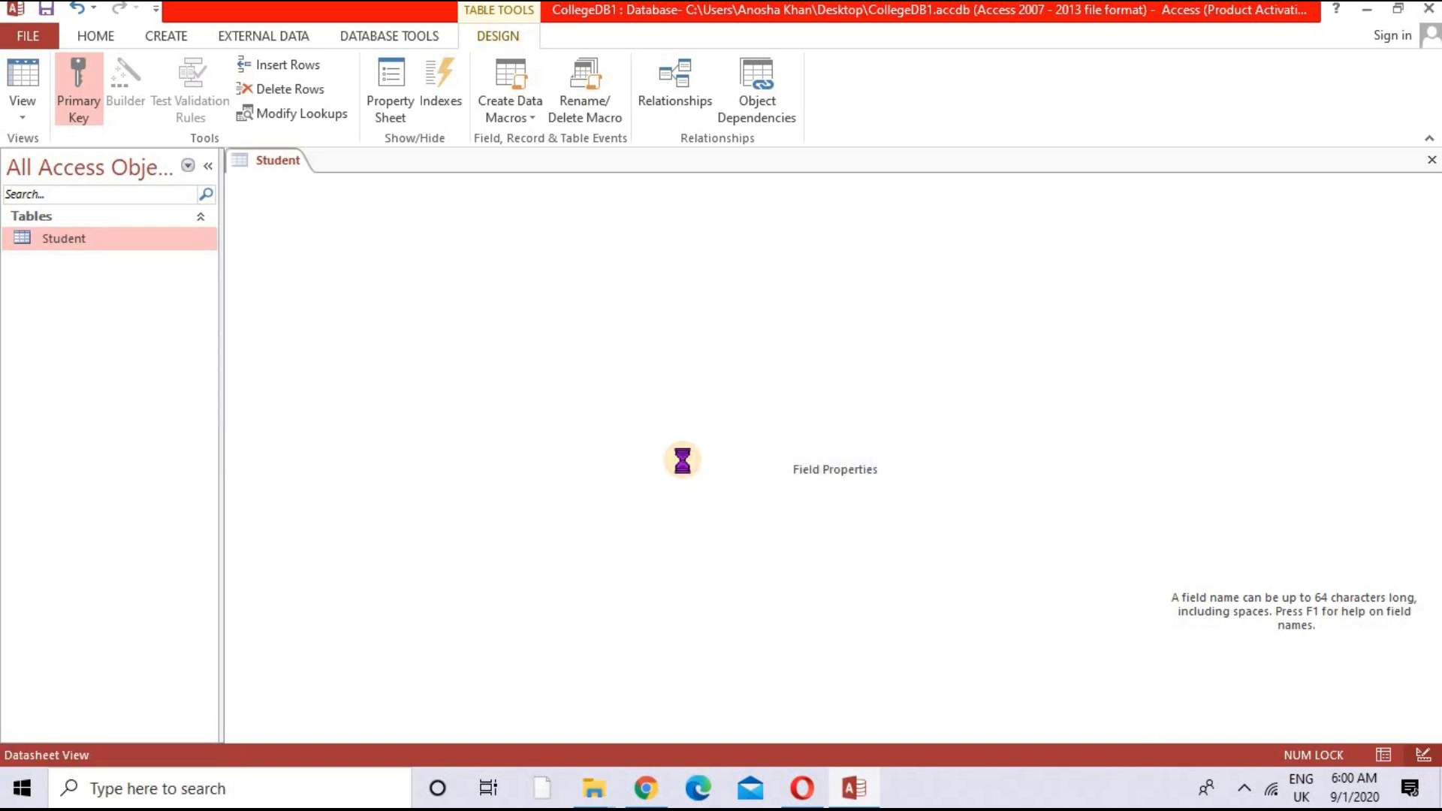